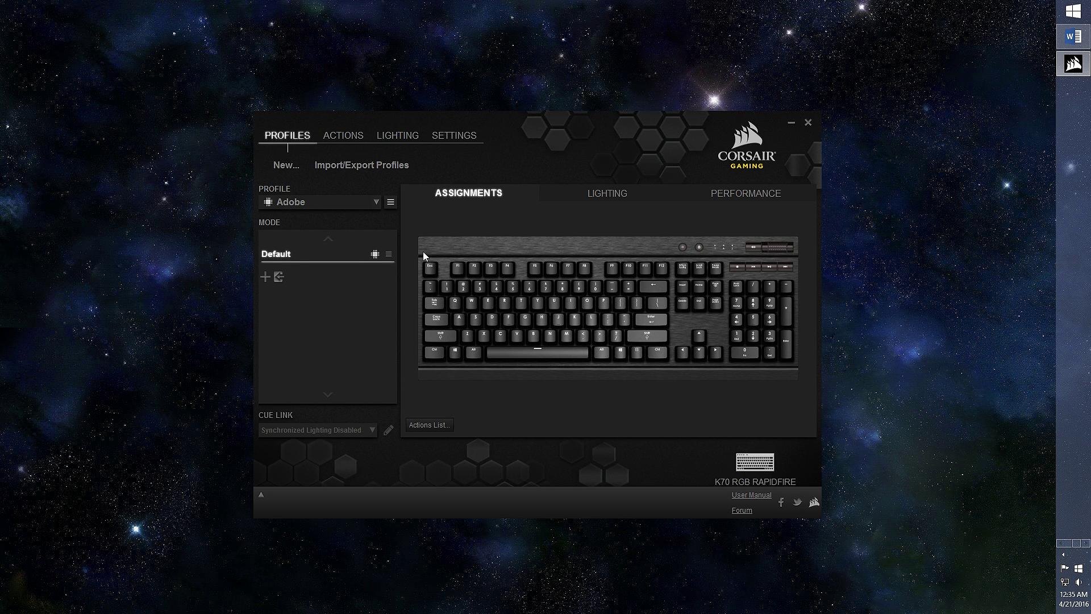
# Add two new modes named Premiere and Photoshop to the Adobe profile
pyautogui.click(265, 277)
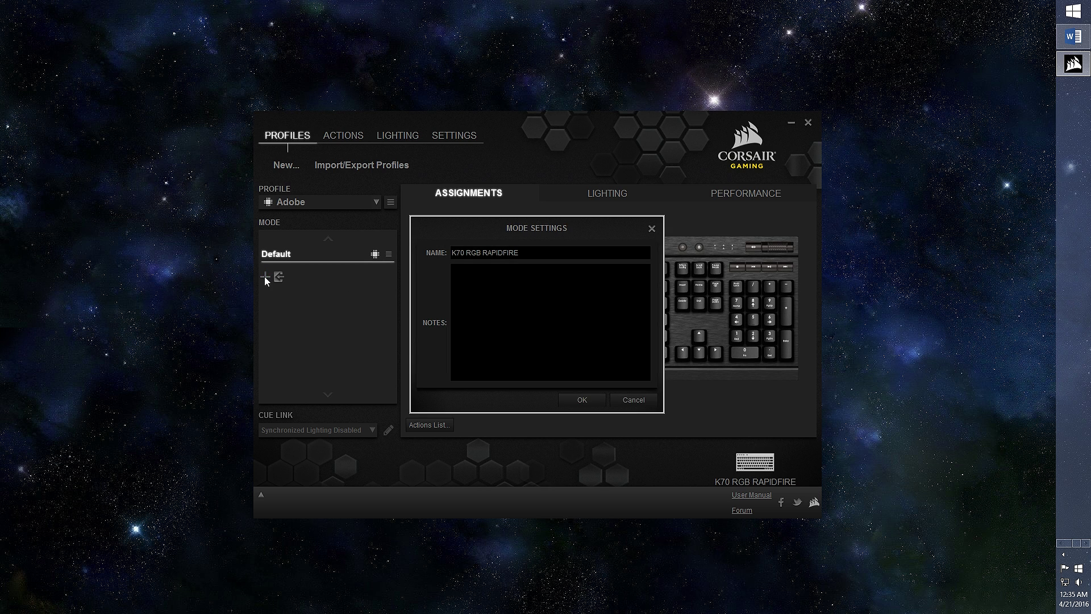
pyautogui.write('Premiere')
pyautogui.press('Return')
pyautogui.press('Return')
pyautogui.write('Photoshop')
pyautogui.press('Return')
# Select the Premiere mode and start a new action of type Macro for the Q key
pyautogui.click(389, 272)
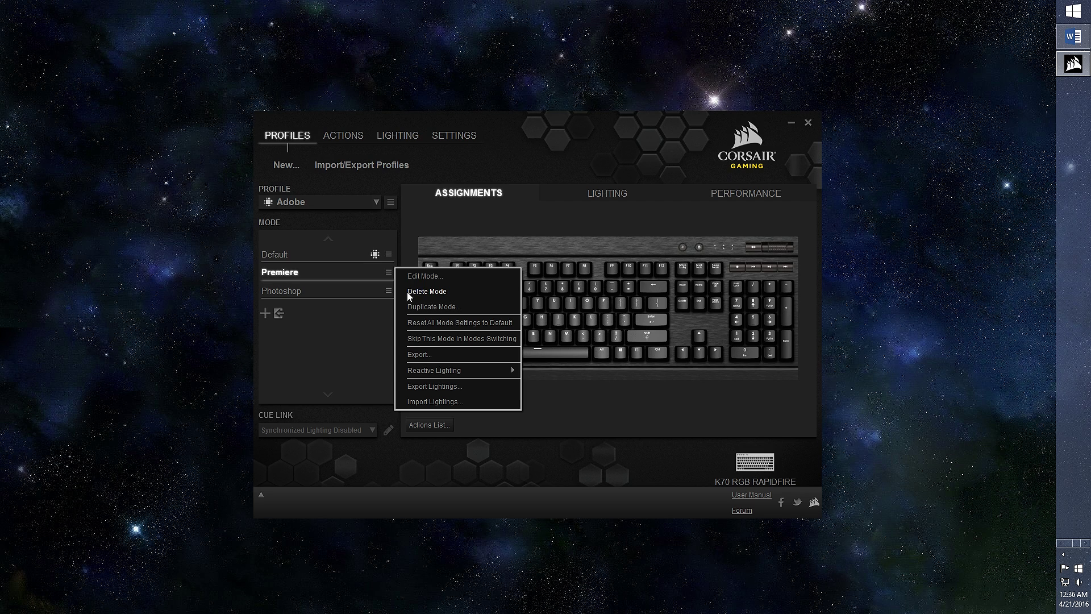
pyautogui.click(390, 278)
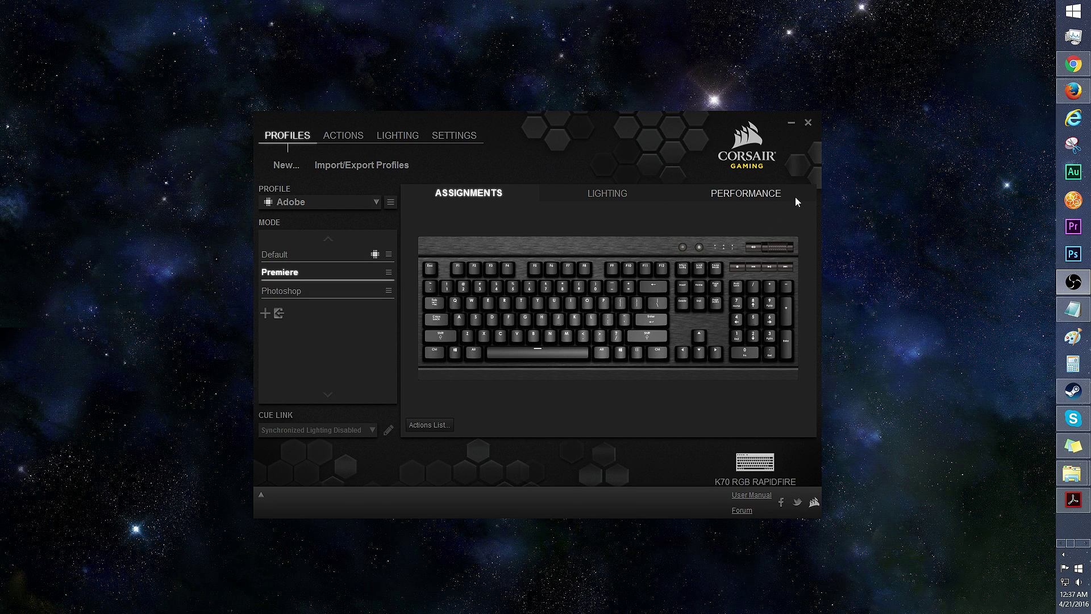
pyautogui.rightClick(458, 304)
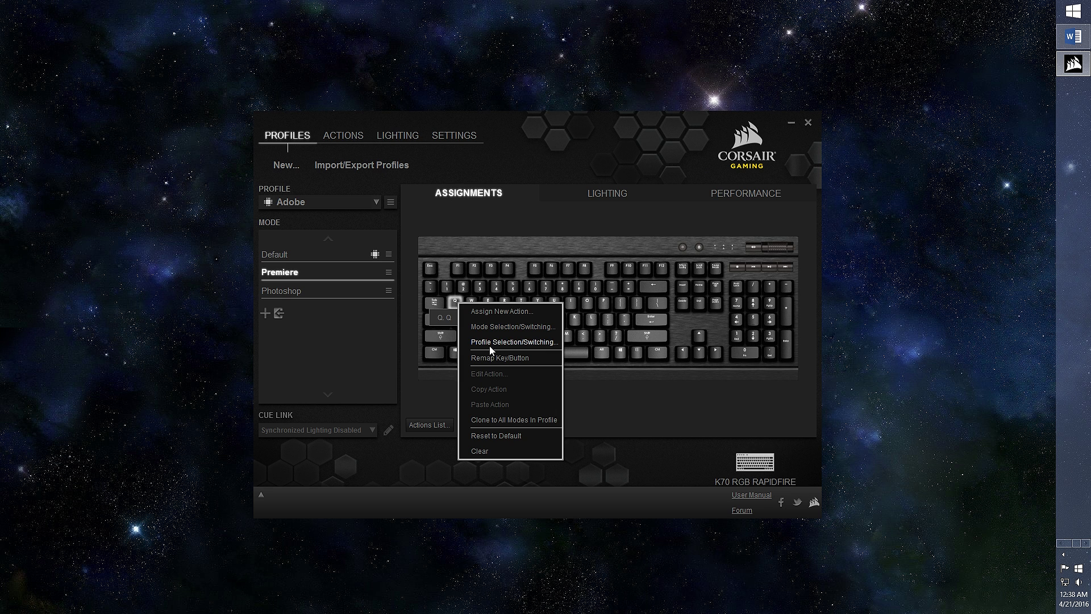
pyautogui.click(497, 313)
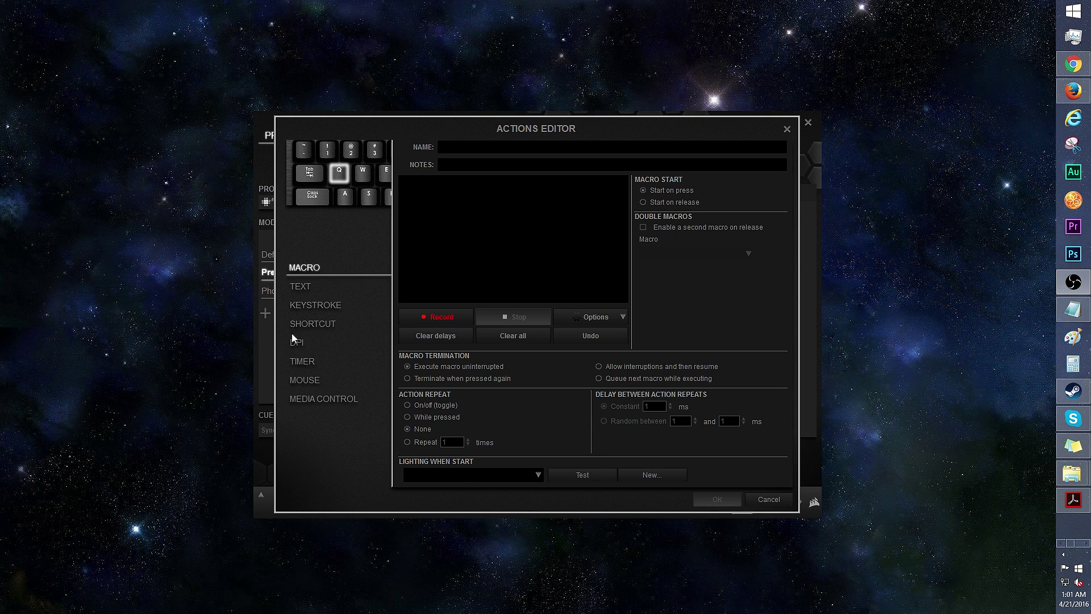
pyautogui.click(302, 290)
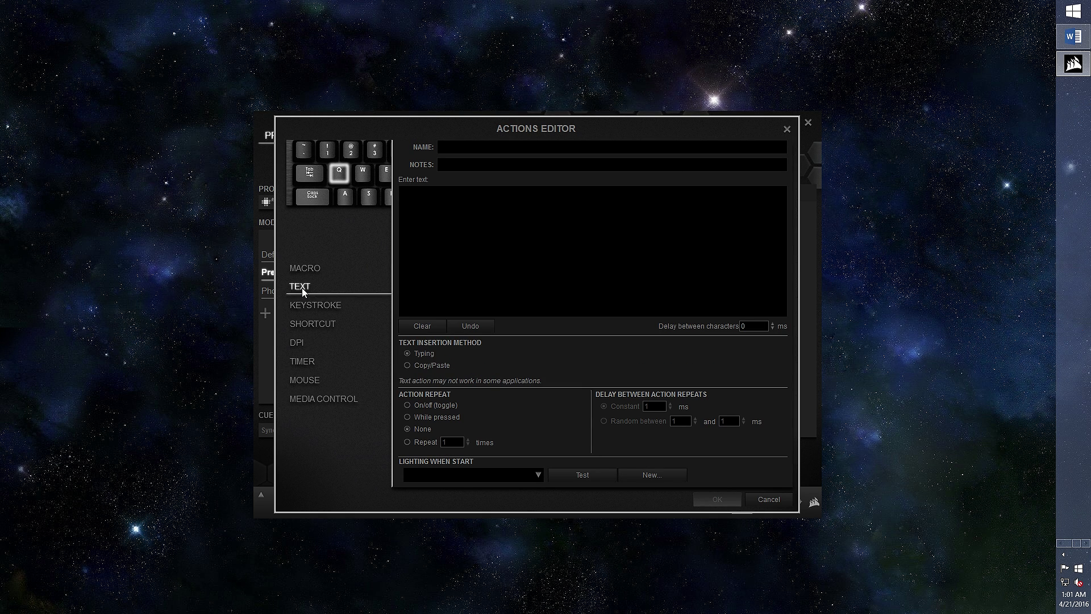
pyautogui.click(307, 364)
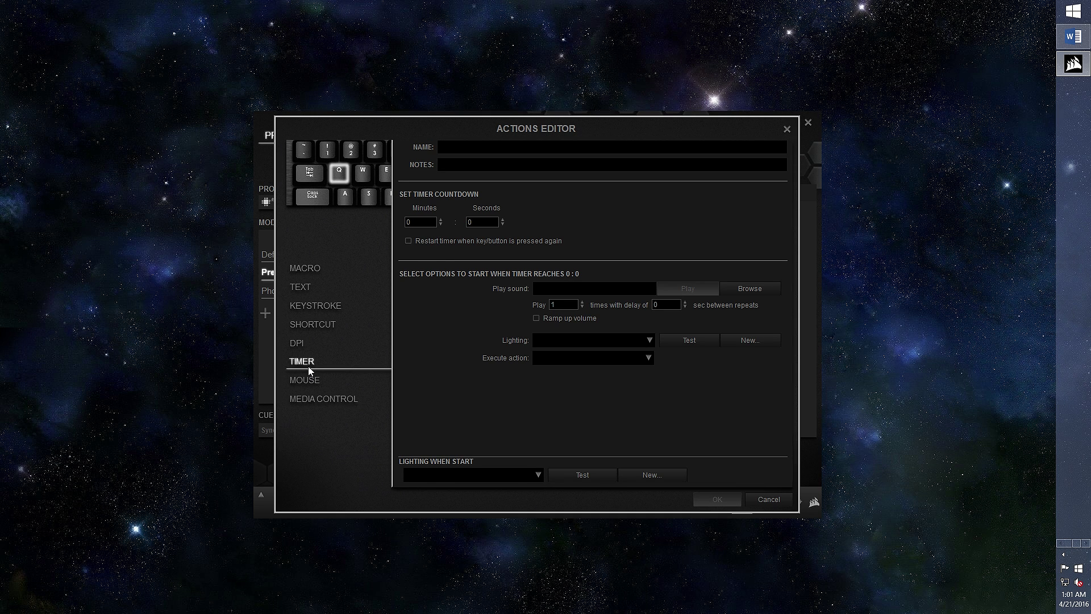
pyautogui.click(302, 381)
pyautogui.click(320, 269)
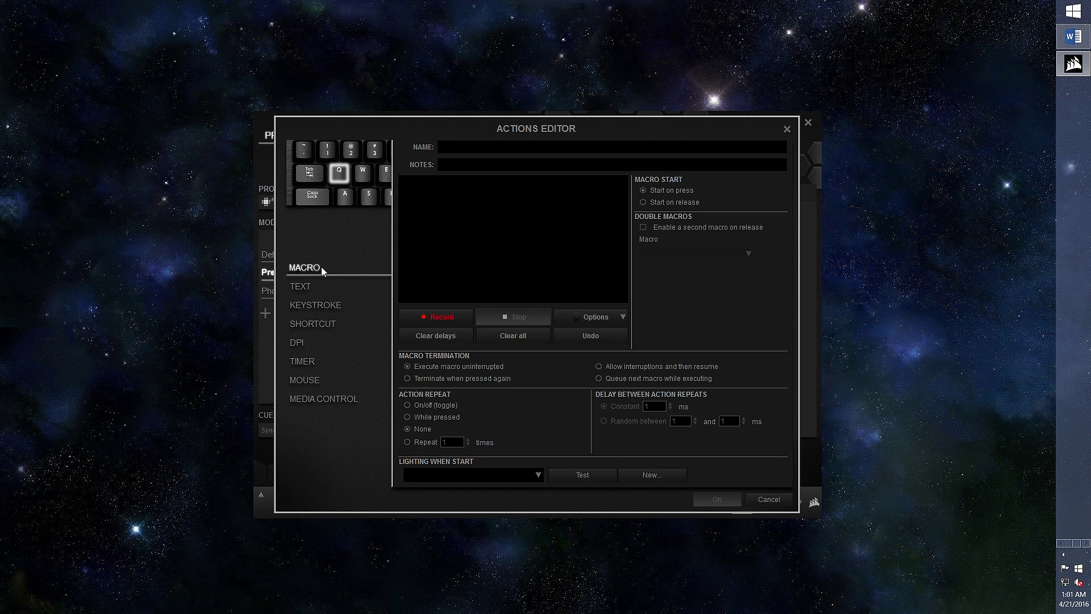
# Name the macro M1 and set its action repeat to While pressed
pyautogui.write('M1')
pyautogui.click(644, 227)
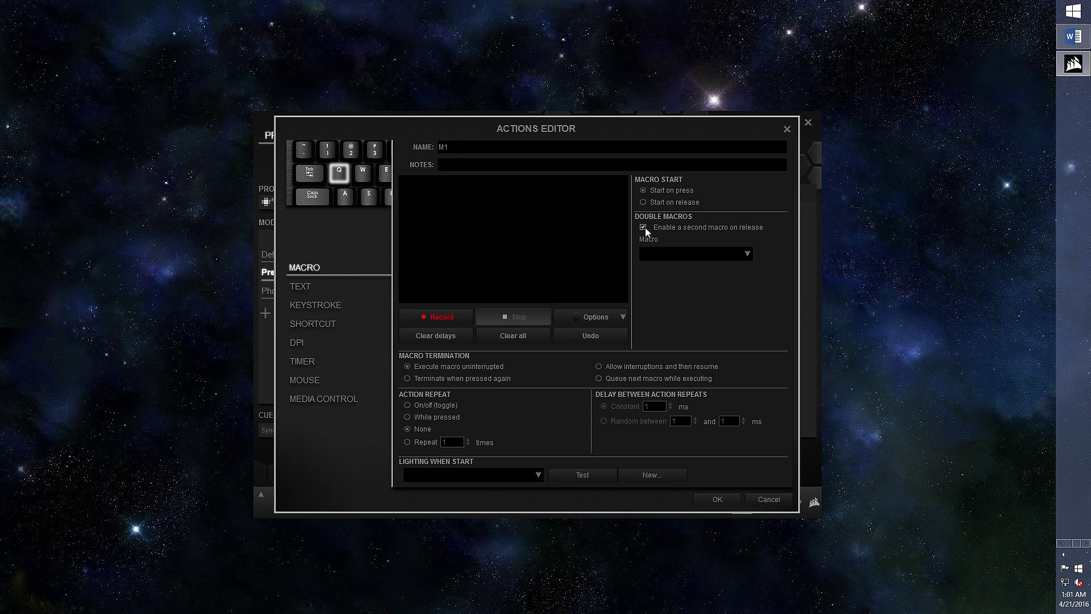
pyautogui.click(408, 416)
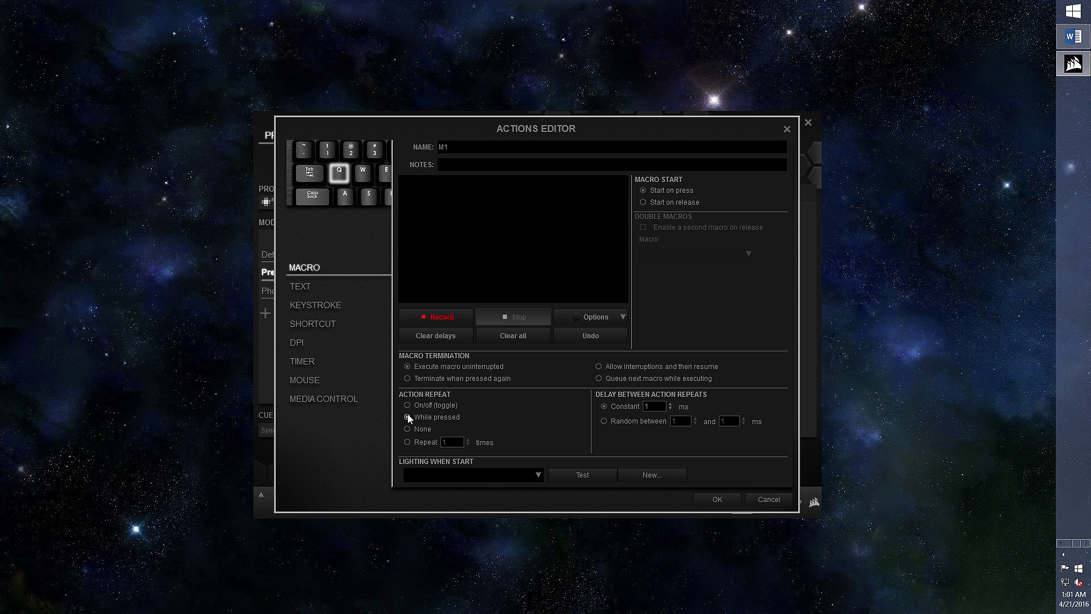
pyautogui.click(538, 474)
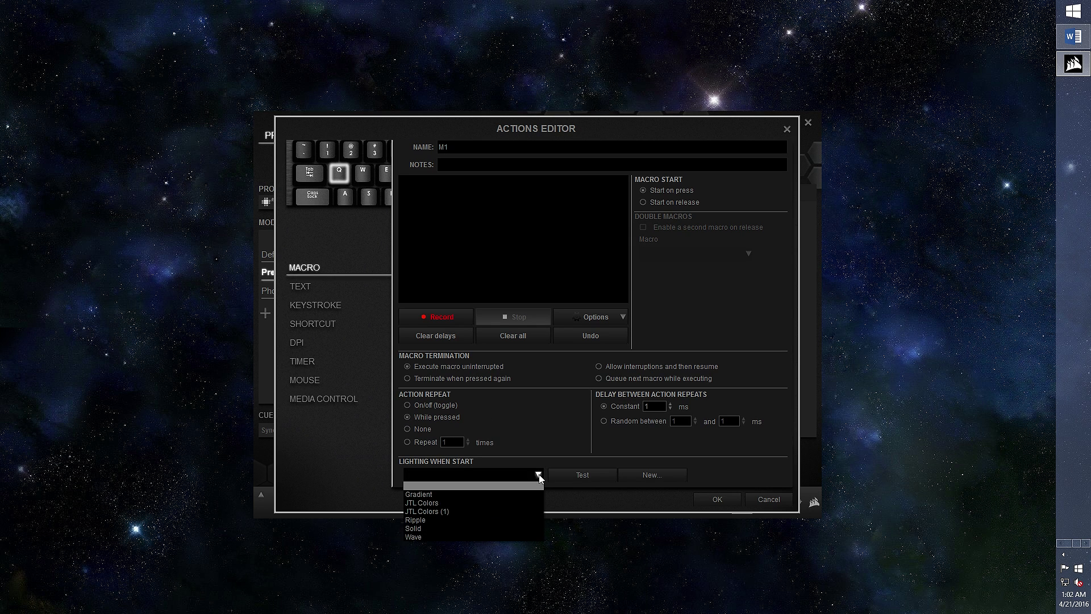
# Record the keystrokes W, E, R, T and Y into the macro and save it to the Q key
pyautogui.click(435, 314)
pyautogui.click(435, 314)
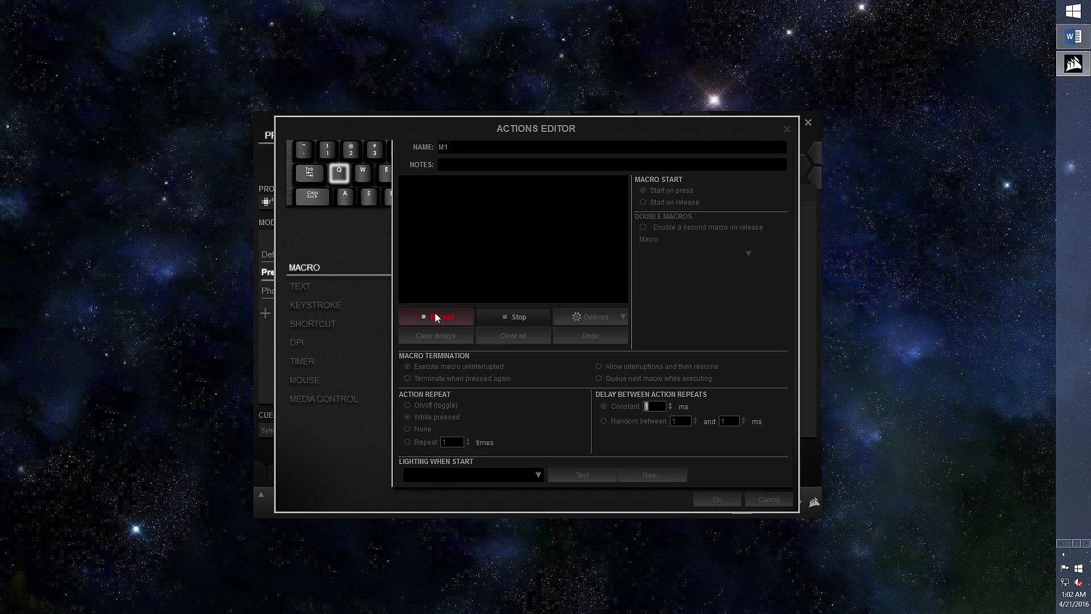
pyautogui.press('w')
pyautogui.press('e')
pyautogui.press('r')
pyautogui.press('t')
pyautogui.press('y')
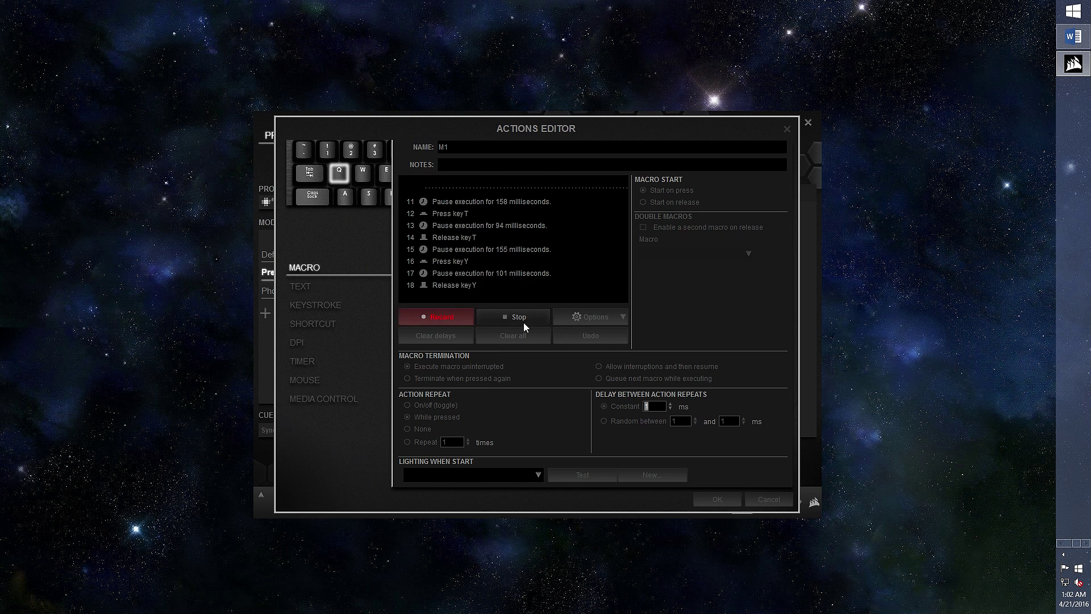
pyautogui.click(523, 322)
pyautogui.click(717, 498)
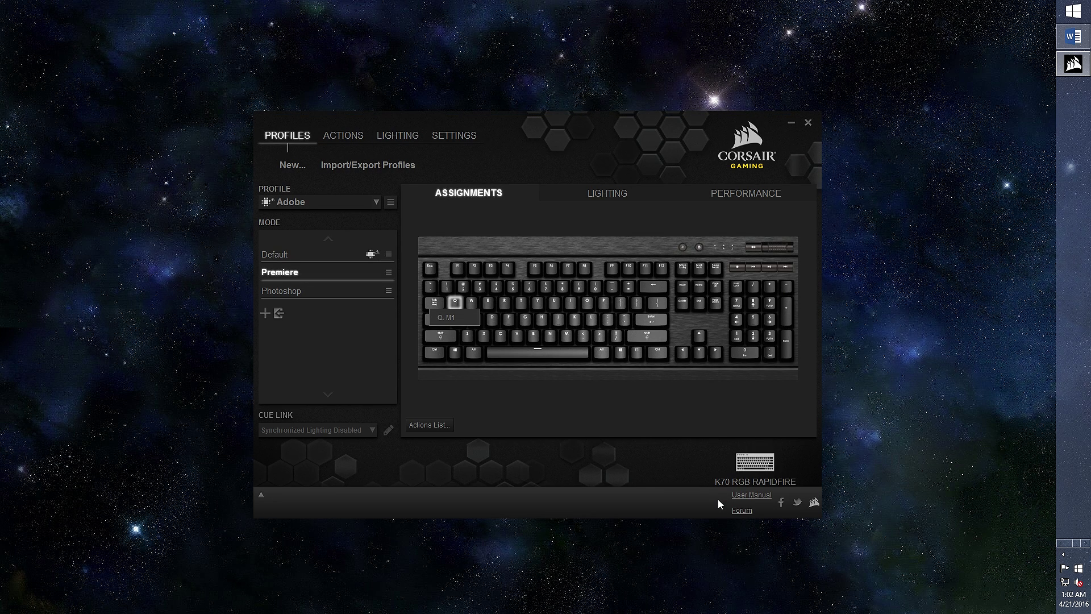
# Review the library of saved actions and the options available for the Calculator action
pyautogui.click(344, 139)
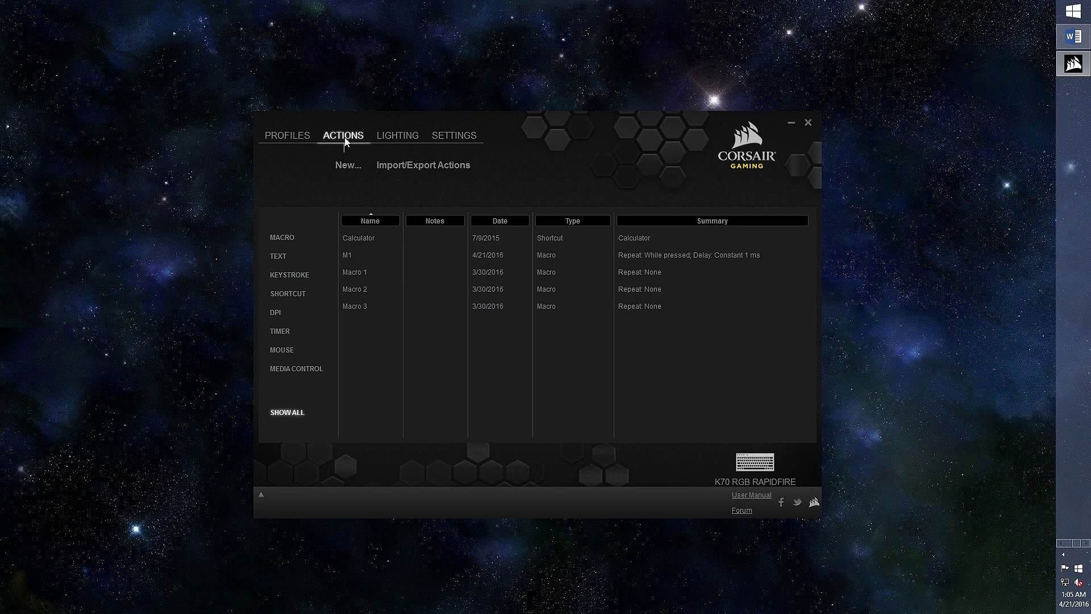
pyautogui.click(347, 164)
pyautogui.press('Escape')
pyautogui.click(367, 238)
pyautogui.rightClick(367, 237)
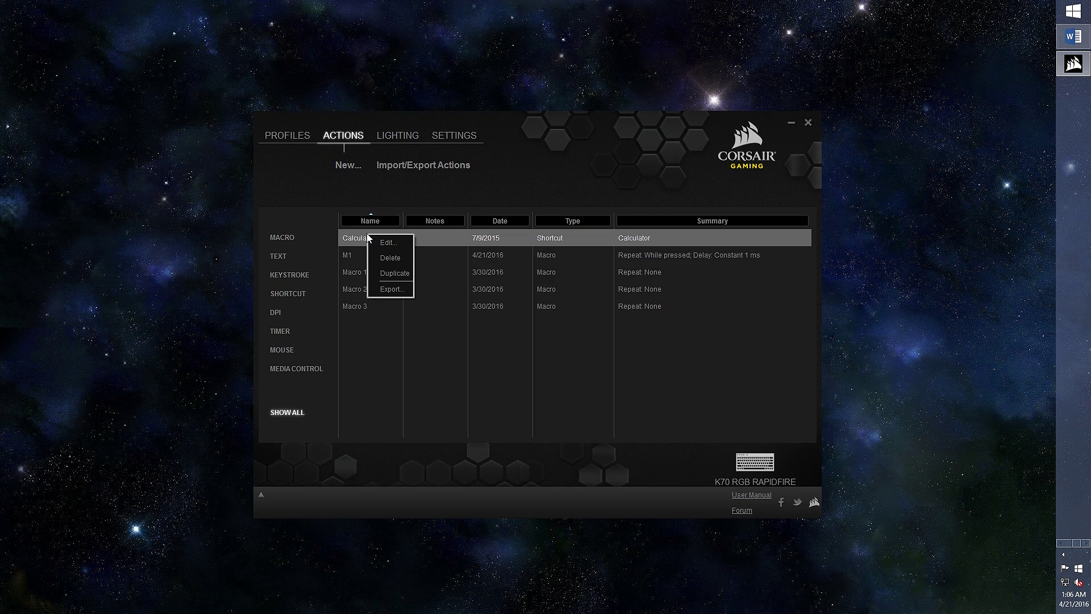
# Return to the Adobe profile and assign the existing Macro 1 action to the W key
pyautogui.click(287, 135)
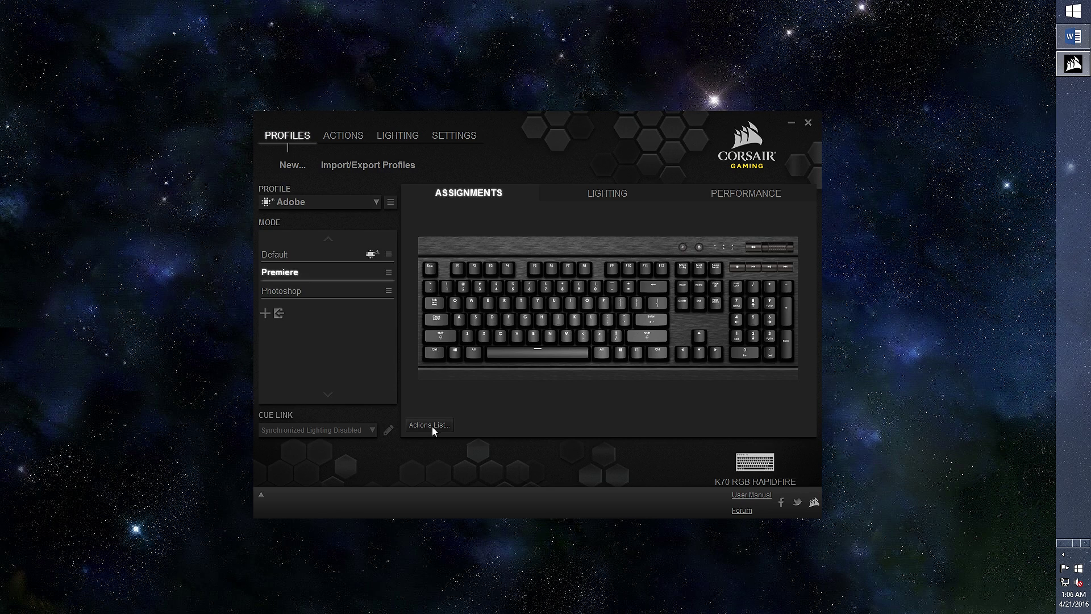
pyautogui.click(429, 425)
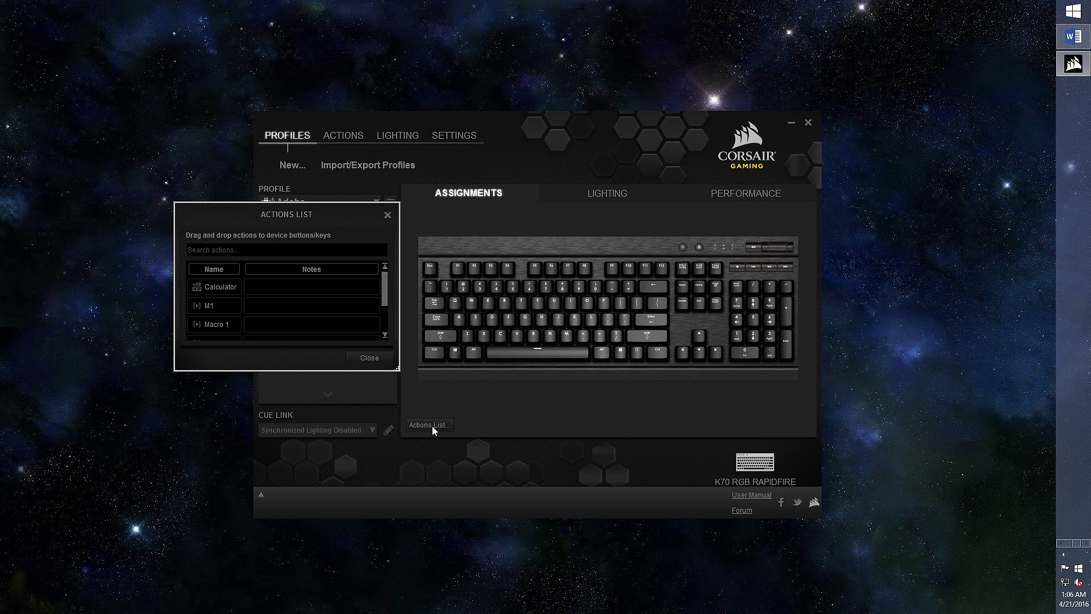
pyautogui.moveTo(210, 326); pyautogui.dragTo(469, 308)
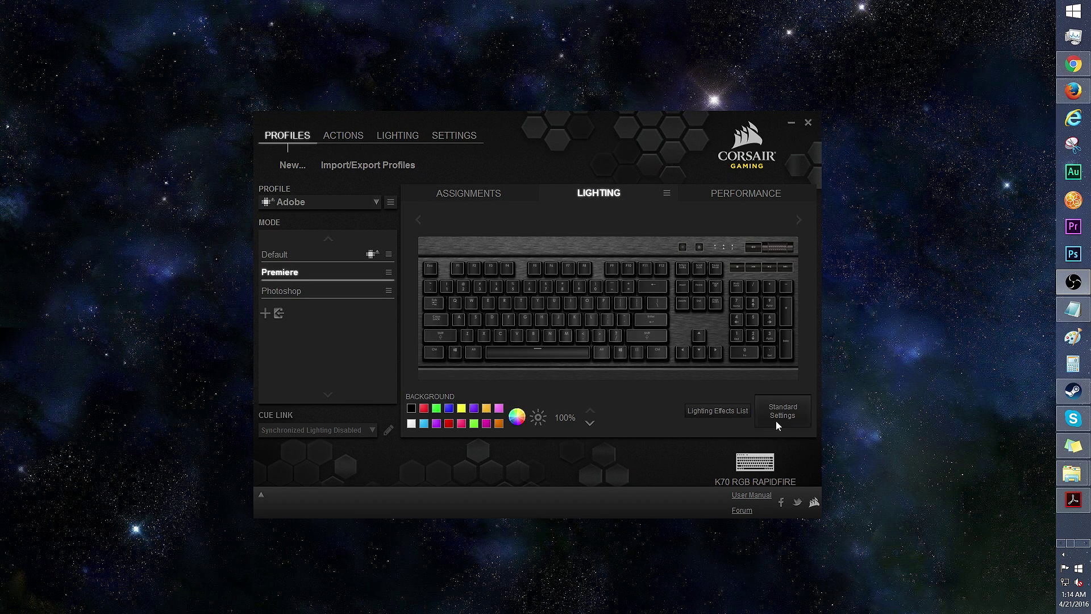
# Group the leftmost block of keys as a lighting group named Left Group and colour it light purple
pyautogui.moveTo(411, 238); pyautogui.dragTo(489, 367)
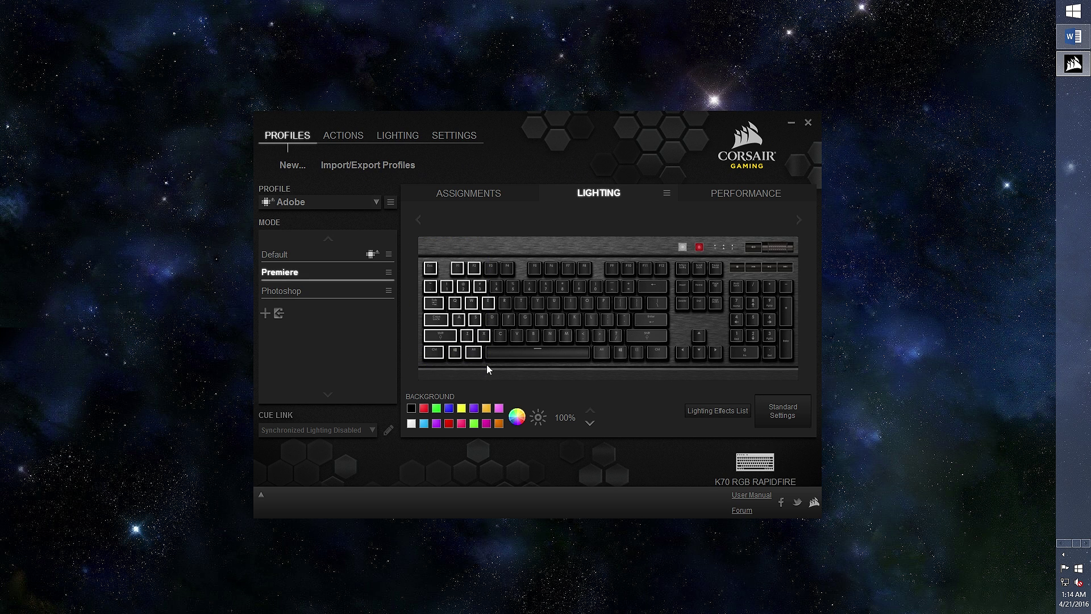
pyautogui.rightClick(454, 304)
pyautogui.moveTo(548, 430)
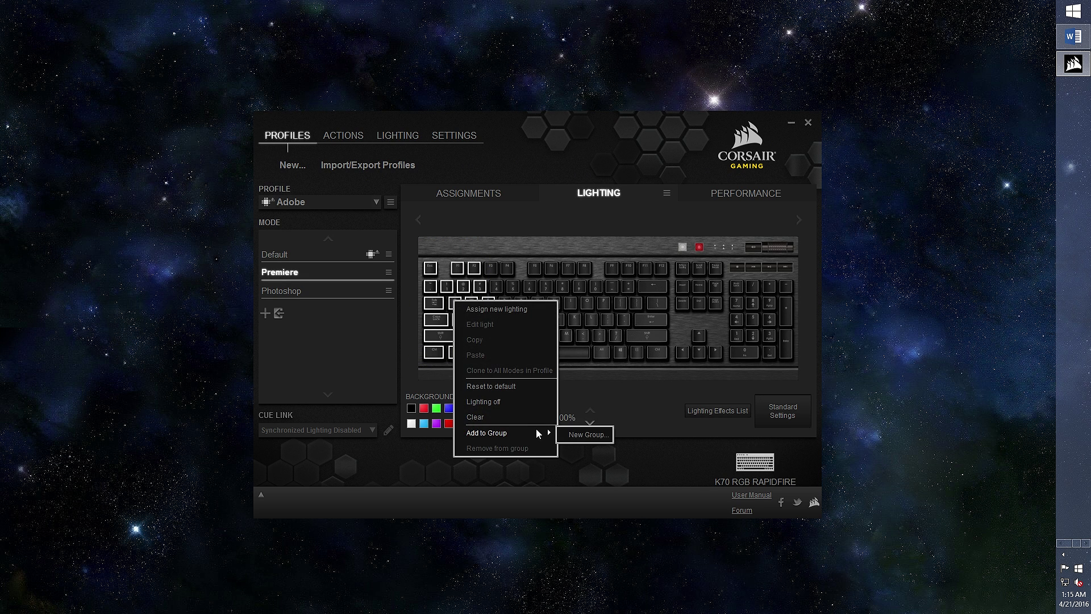
pyautogui.click(582, 437)
pyautogui.write('Left Group')
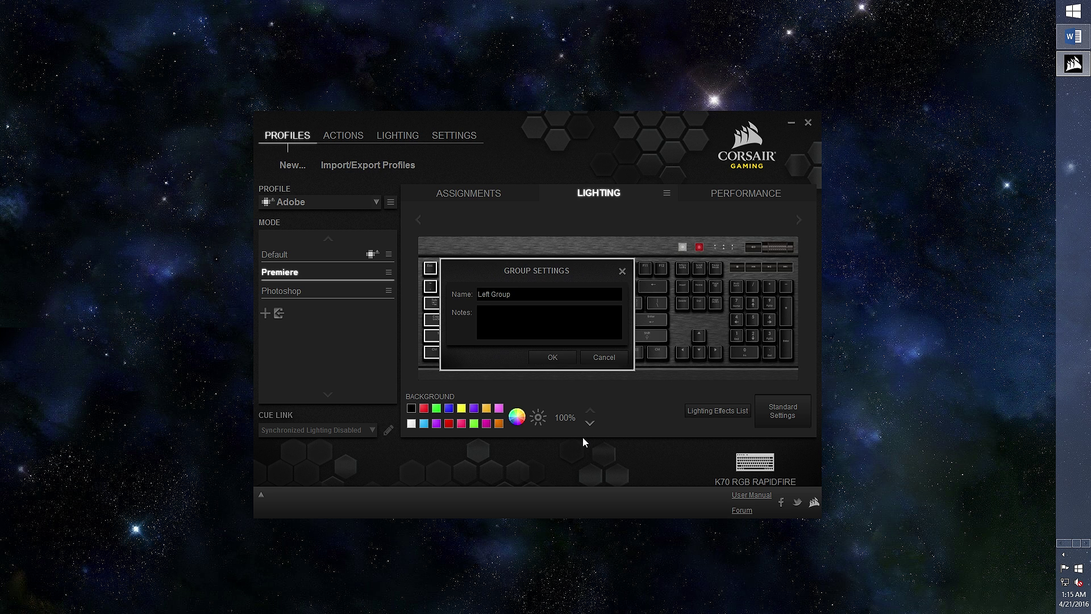
pyautogui.click(565, 353)
pyautogui.click(500, 411)
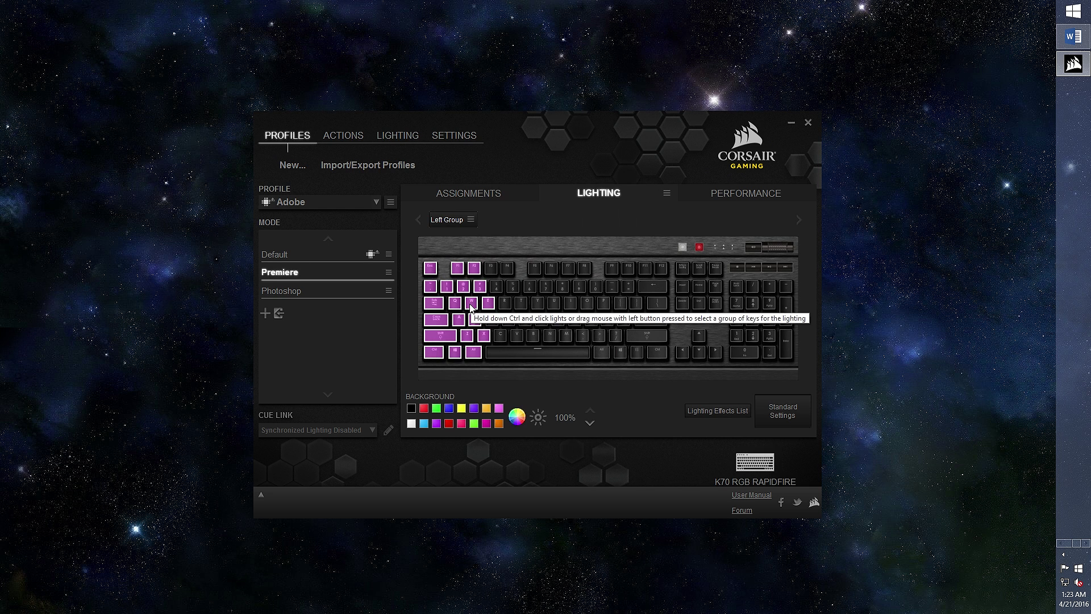
# Start a new Wave lighting effect for the Left Group keys and name it JTL3
pyautogui.rightClick(434, 304)
pyautogui.click(523, 313)
pyautogui.click(393, 309)
pyautogui.write('JTL')
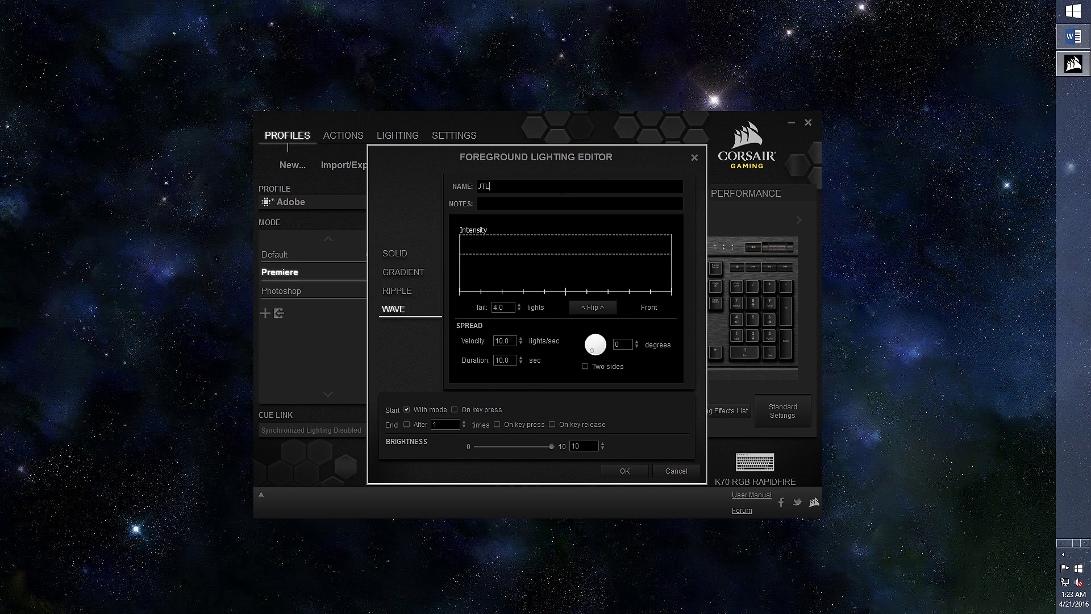
# Shape the wave with intensity points at its start, middle and end, lowering the middle one, and save the effect
pyautogui.rightClick(484, 260)
pyautogui.click(528, 266)
pyautogui.rightClick(530, 264)
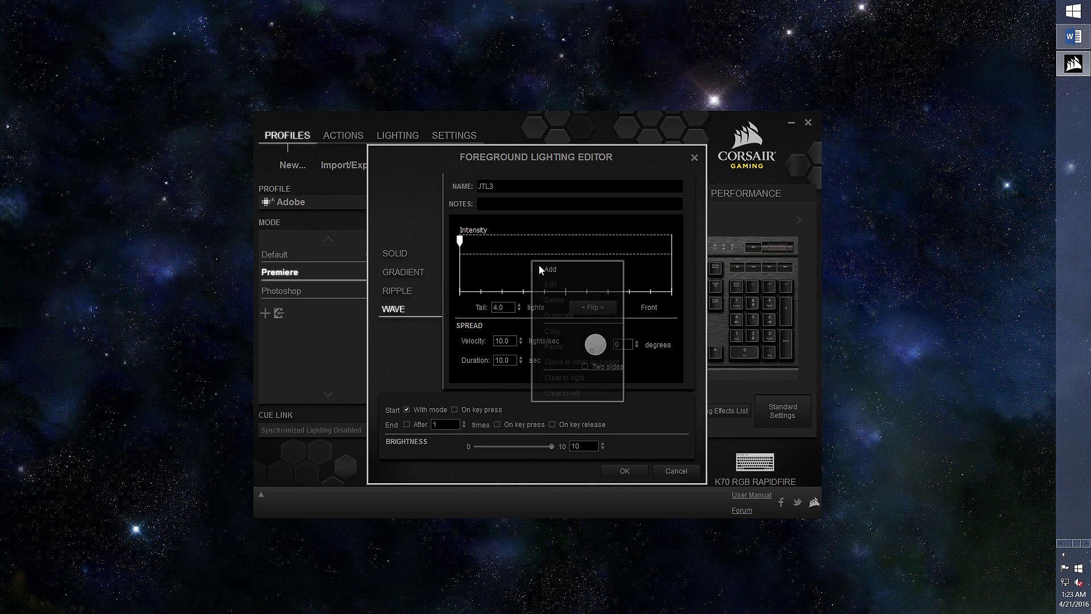
pyautogui.click(538, 265)
pyautogui.moveTo(567, 240); pyautogui.dragTo(560, 272)
pyautogui.rightClick(457, 240)
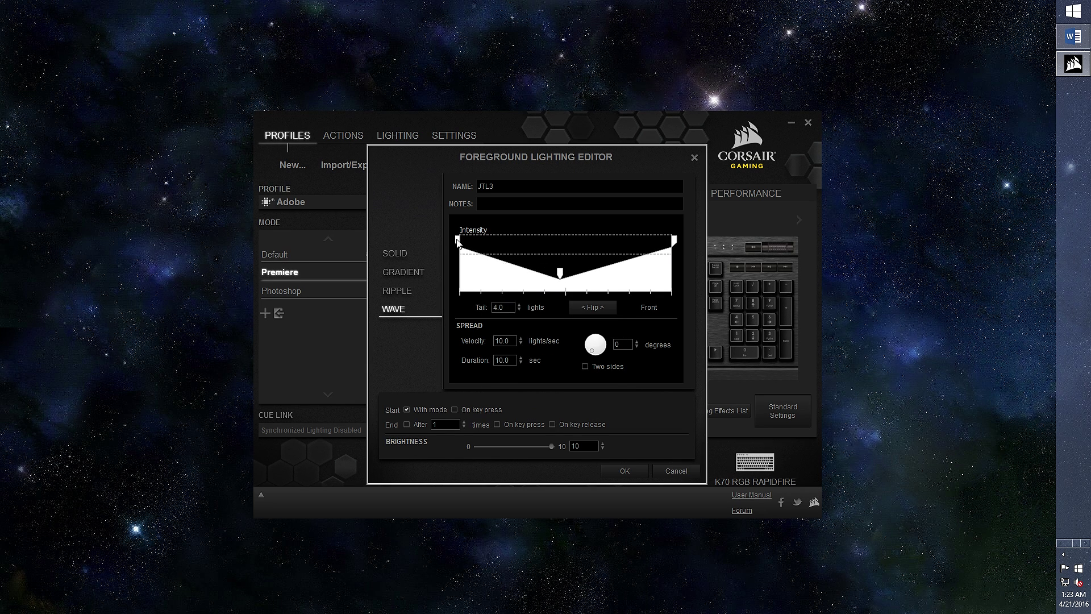
pyautogui.click(476, 263)
pyautogui.click(455, 246)
pyautogui.click(622, 432)
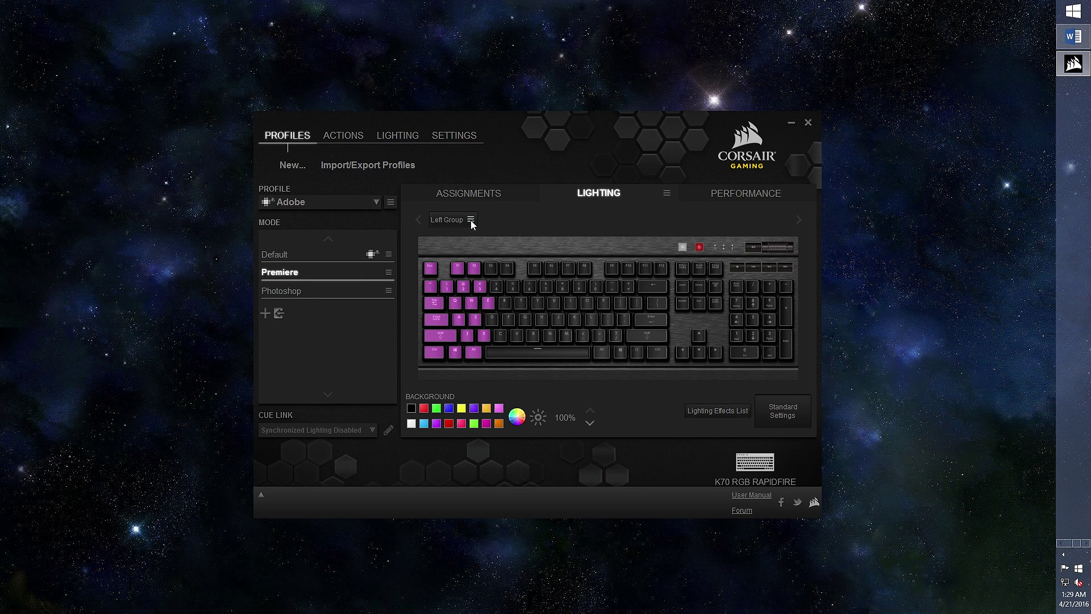
# Review the options for Left Group and for the Gradient effect in the library of saved lighting effects
pyautogui.click(470, 220)
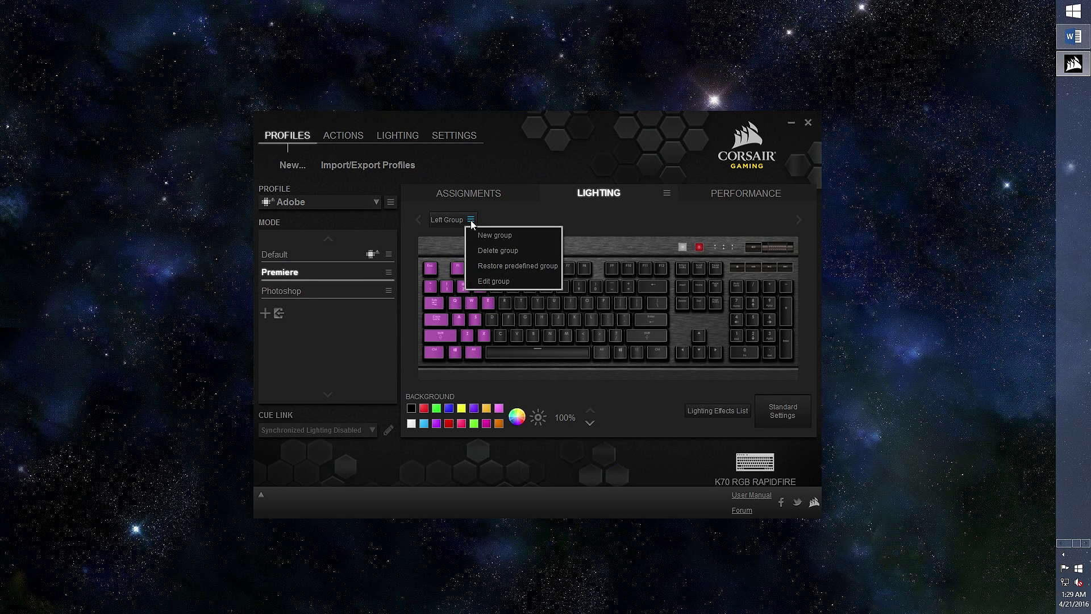
pyautogui.click(386, 139)
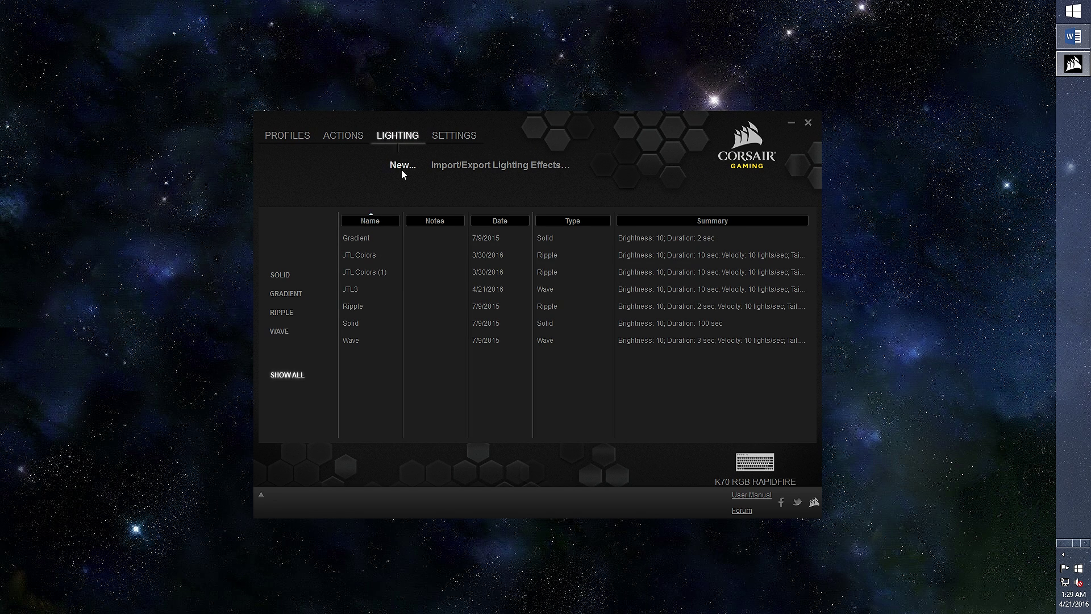
pyautogui.rightClick(361, 240)
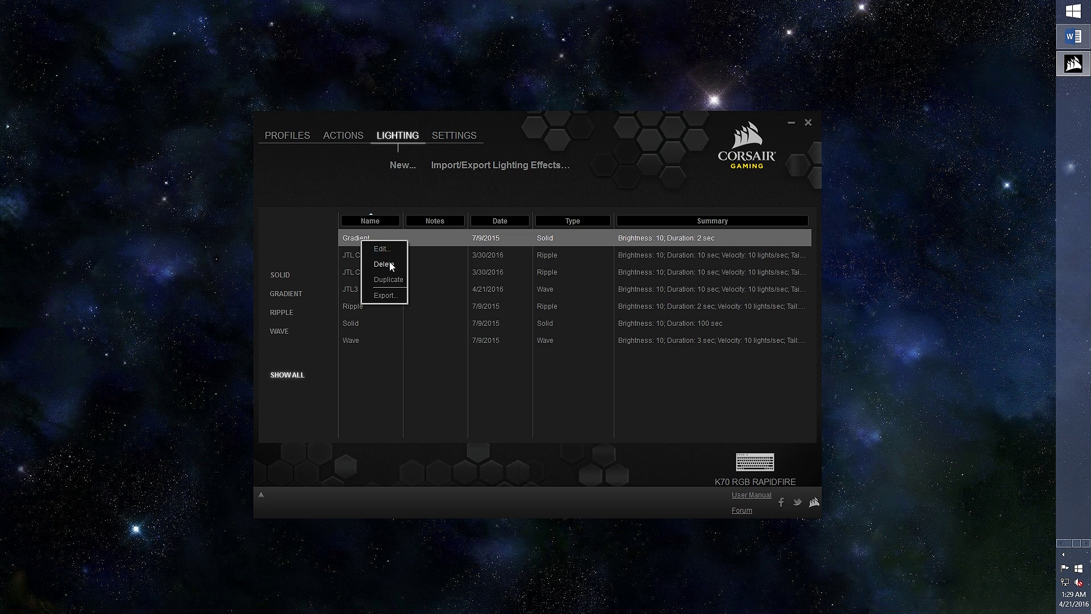
# Apply the saved Gradient lighting effect to the U key in the Premiere mode
pyautogui.click(709, 416)
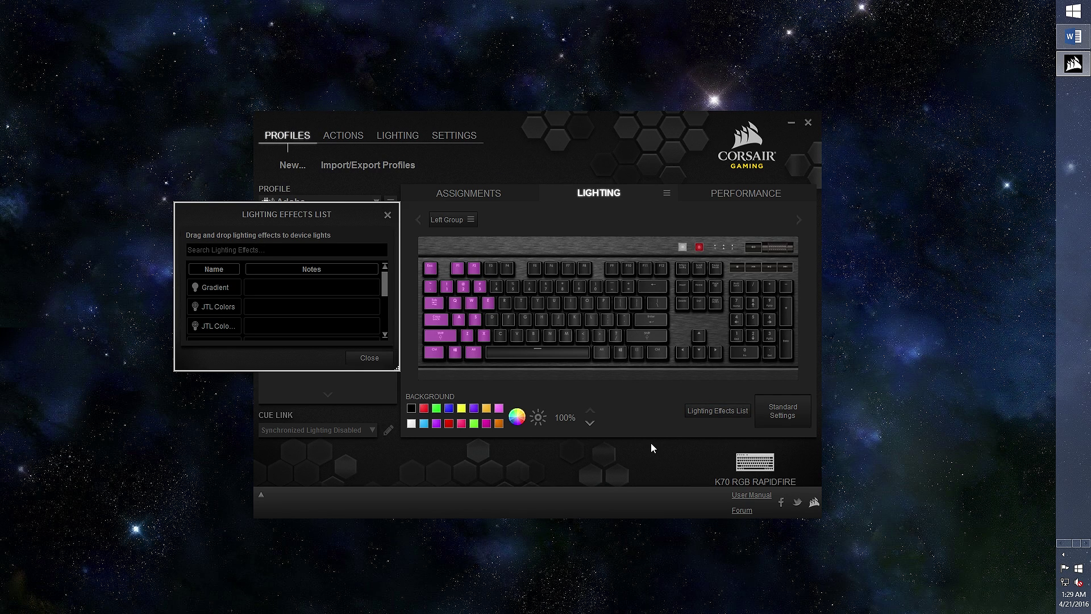
pyautogui.moveTo(218, 287); pyautogui.dragTo(557, 307)
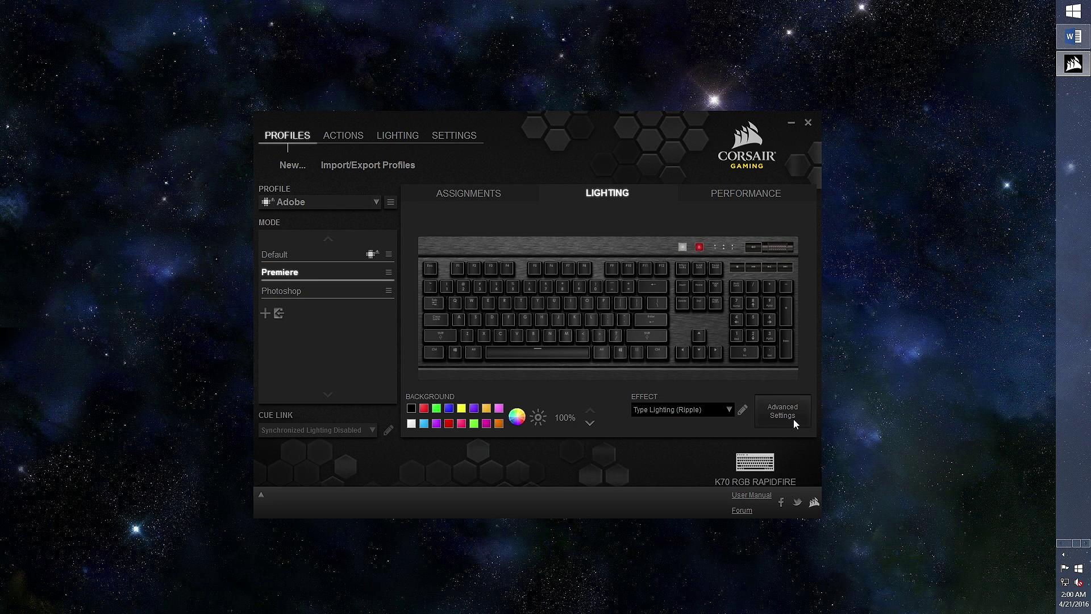
# Clear the Type Lighting (Ripple) effect and set the main key block's background colour to white
pyautogui.click(711, 410)
pyautogui.click(678, 421)
pyautogui.moveTo(421, 257); pyautogui.dragTo(663, 382)
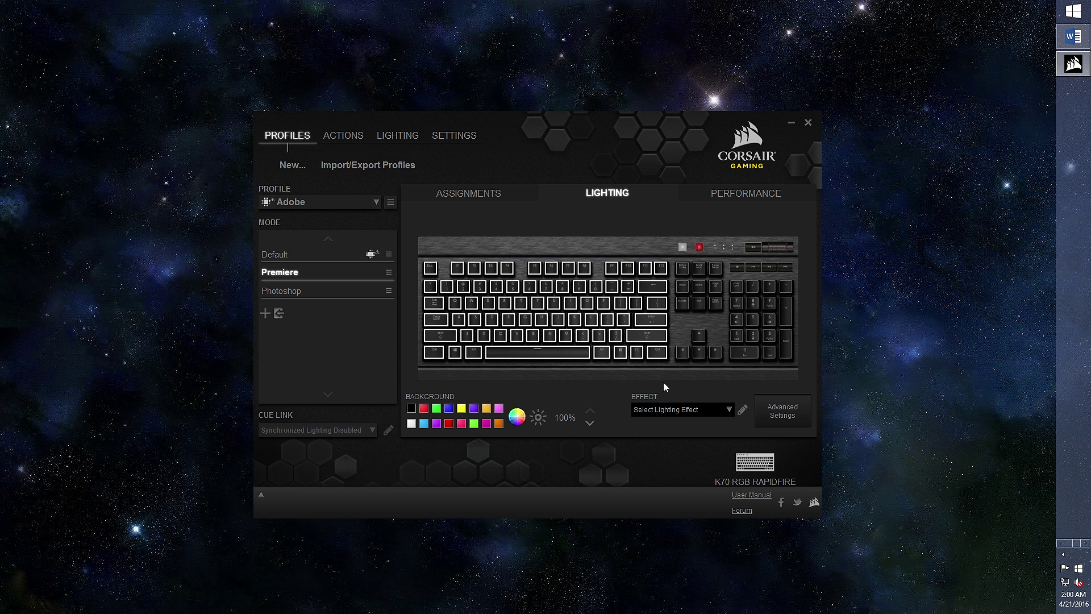
pyautogui.click(410, 423)
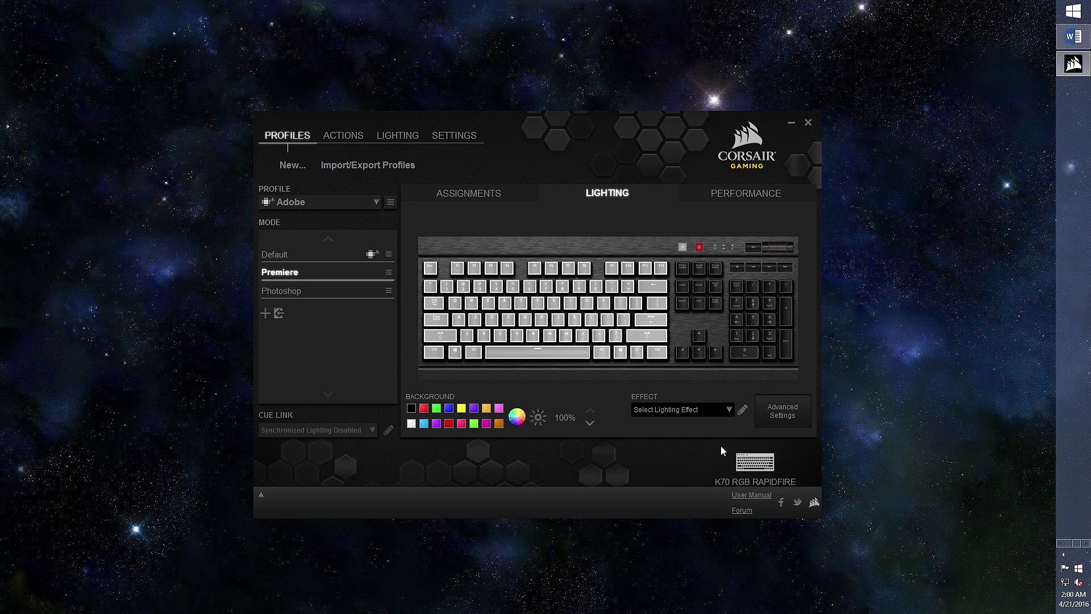
# Apply the Spiral Rainbow lighting effect to the keyboard in the Premiere mode
pyautogui.click(722, 410)
pyautogui.click(690, 430)
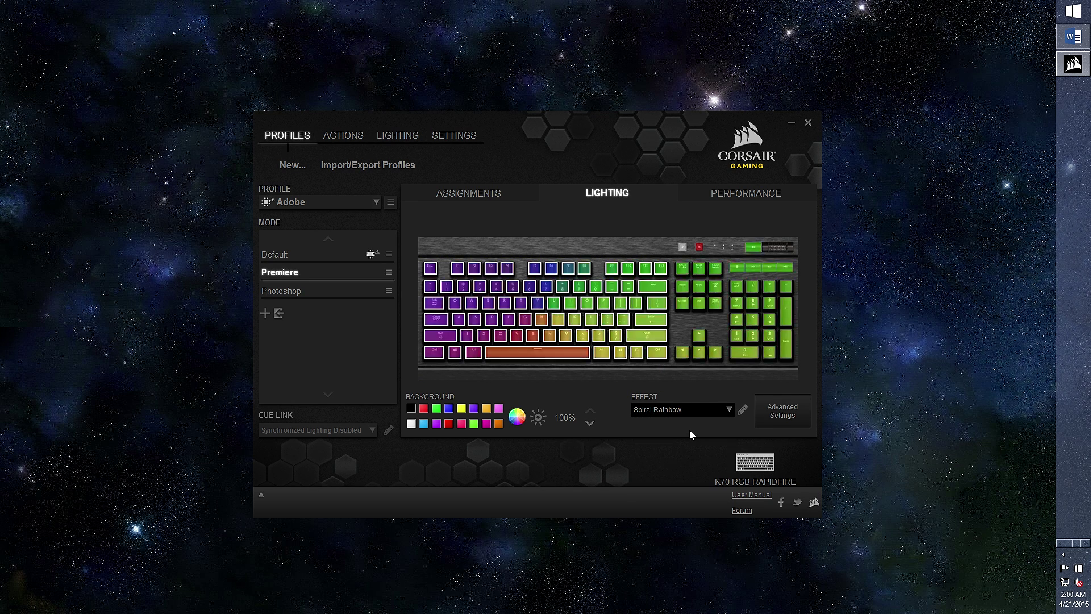
# Replace the Spiral Rainbow effect with the Visor lighting effect in the Premiere mode and open the Visor options
pyautogui.click(742, 410)
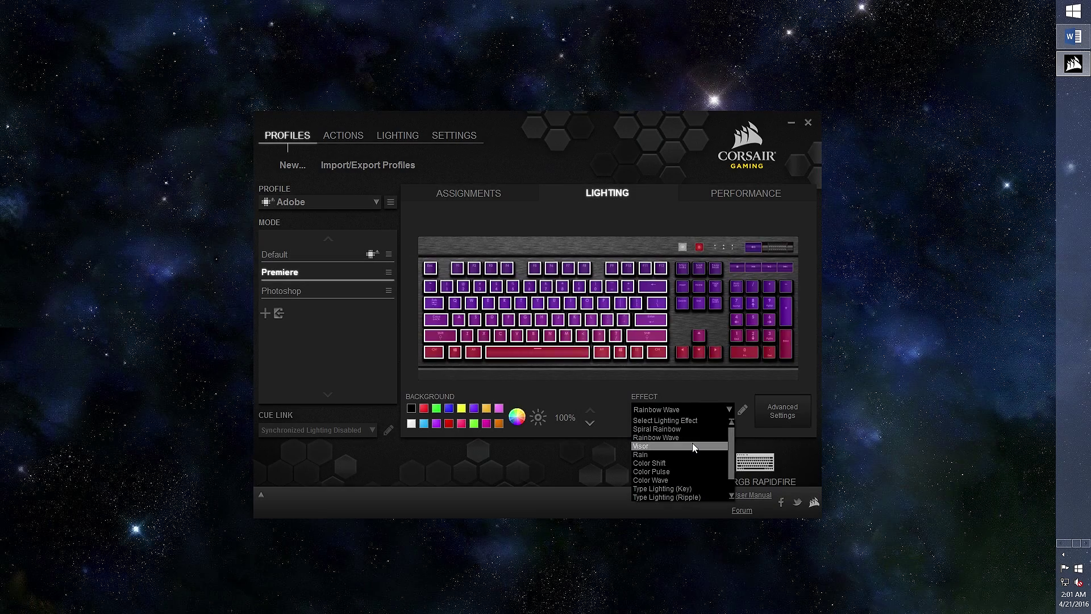
pyautogui.click(692, 442)
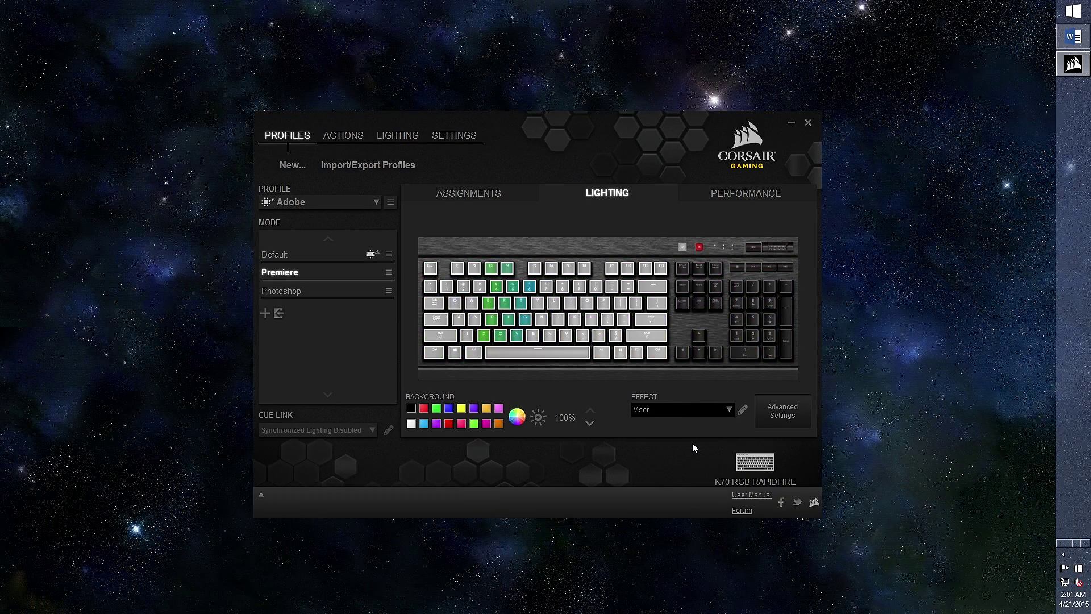
pyautogui.click(742, 410)
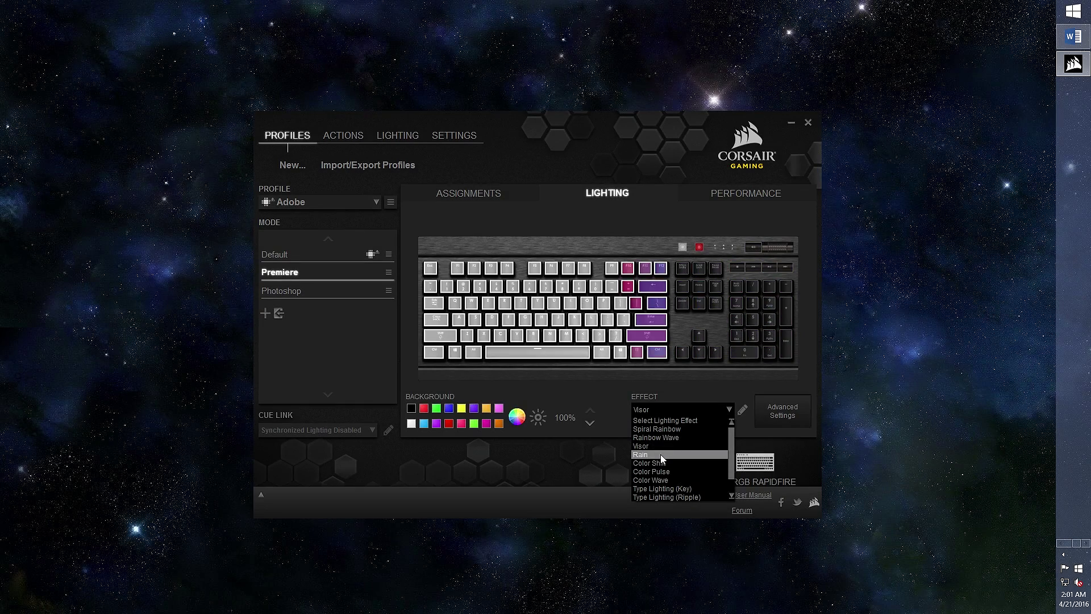
# Switch the Premiere mode's lighting effect to Rain, followed by Color Shift, and open the Color Shift options
pyautogui.click(660, 454)
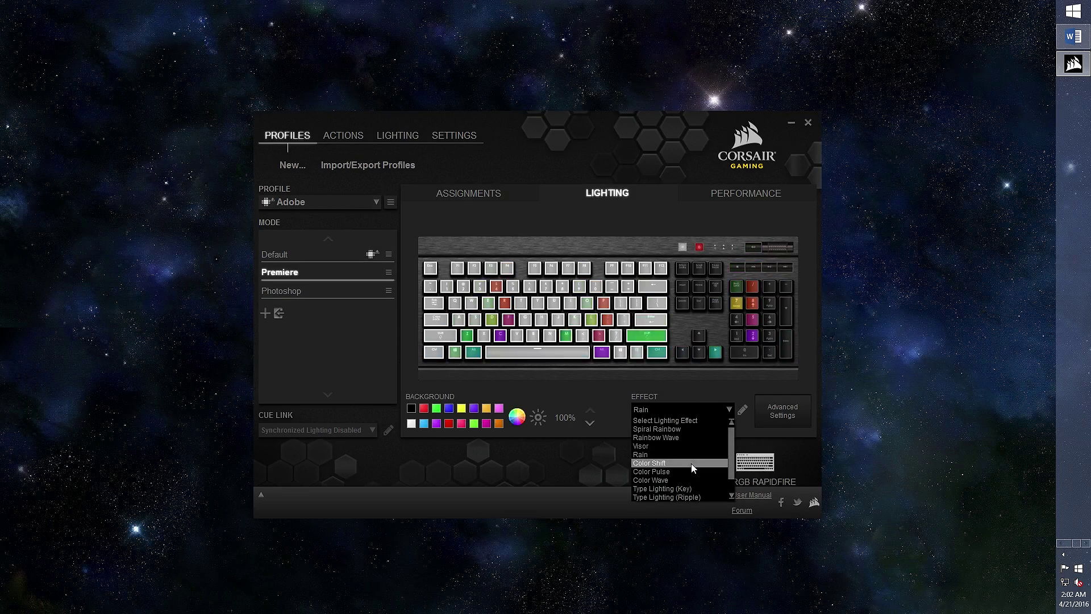
pyautogui.click(691, 466)
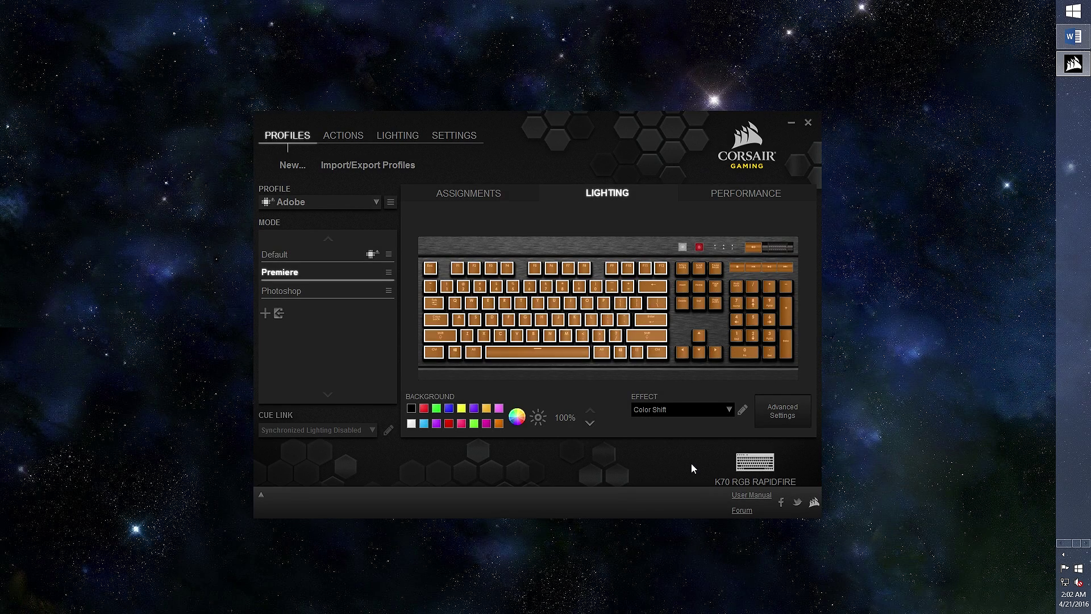
pyautogui.click(743, 410)
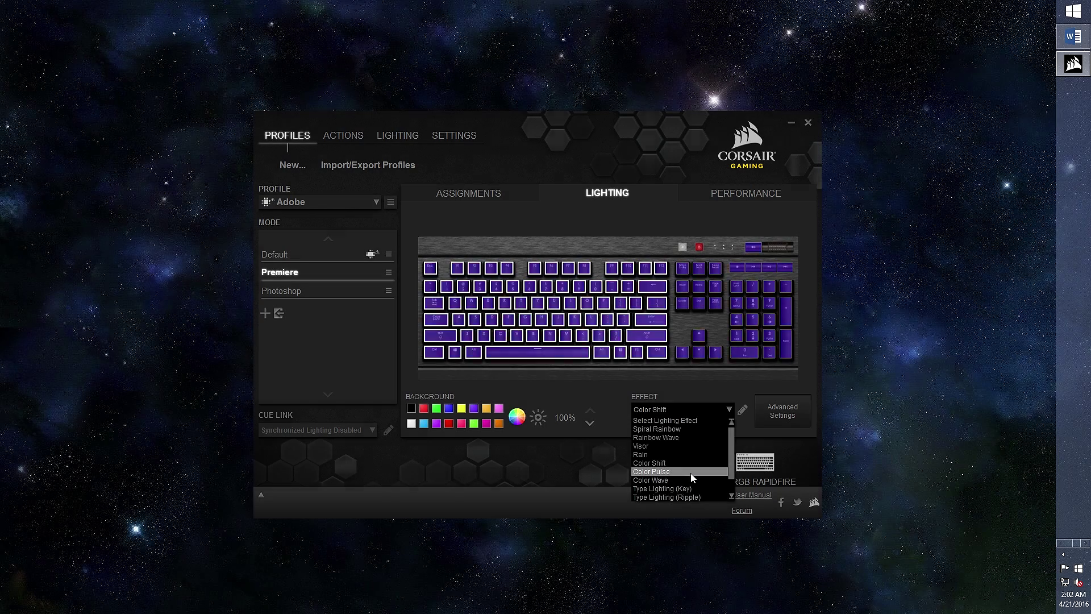
# Try the Color Pulse effect and the Color Wave effect on the keyboard in the Premiere mode
pyautogui.click(690, 475)
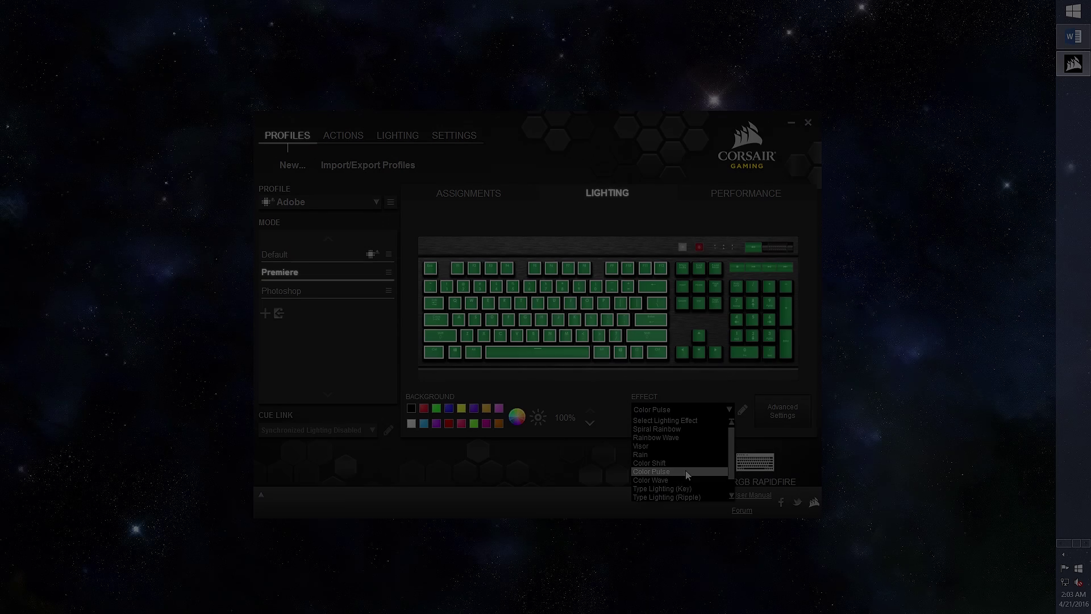
pyautogui.click(685, 479)
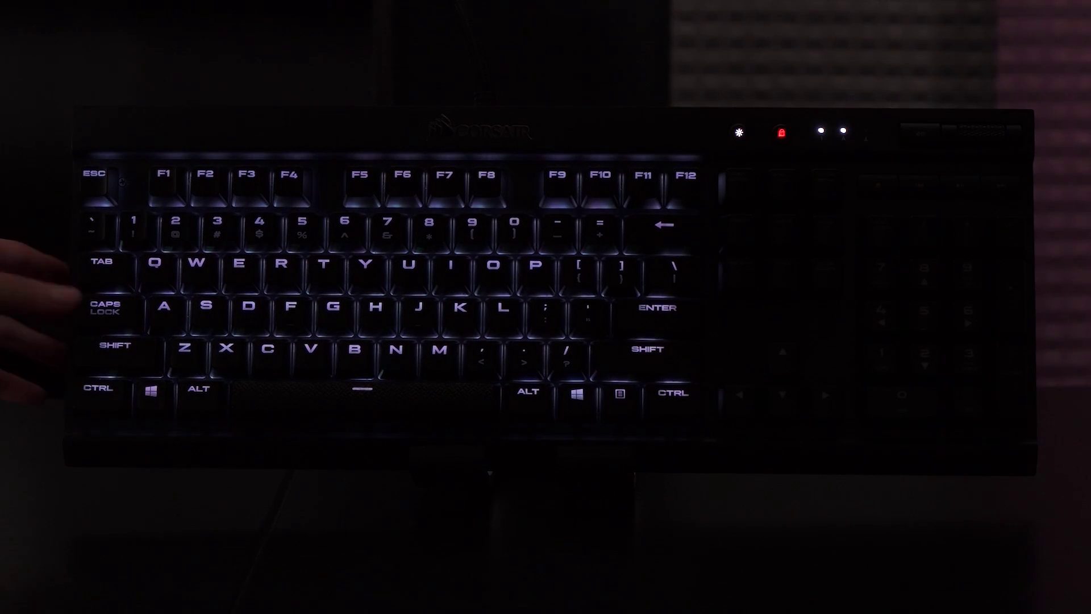
# Test the Type Lighting effects with a few individual keystrokes on the keyboard
pyautogui.press('capslock')
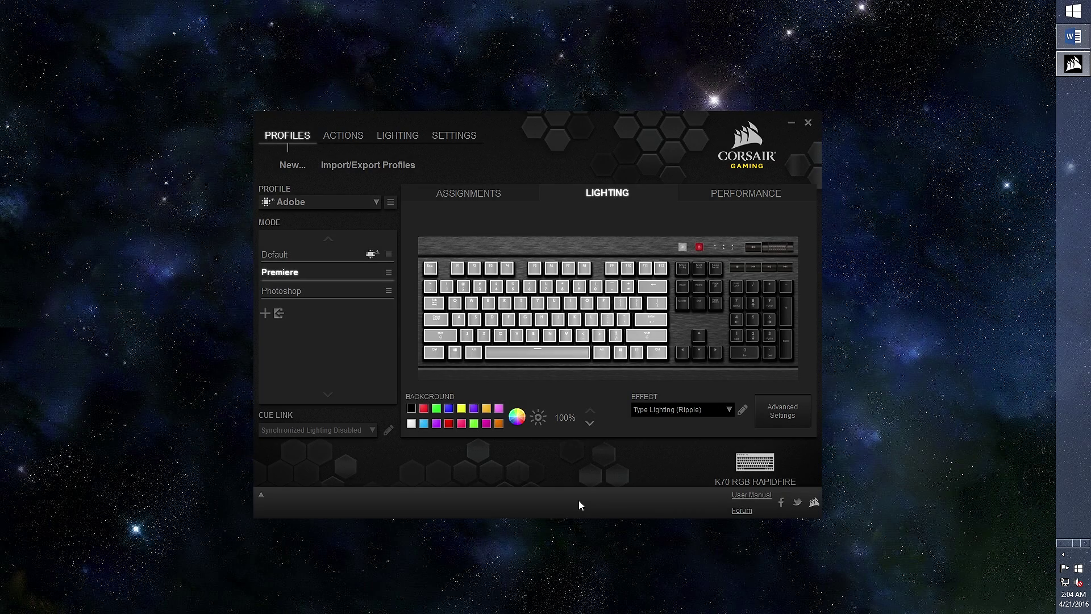
pyautogui.press('h')
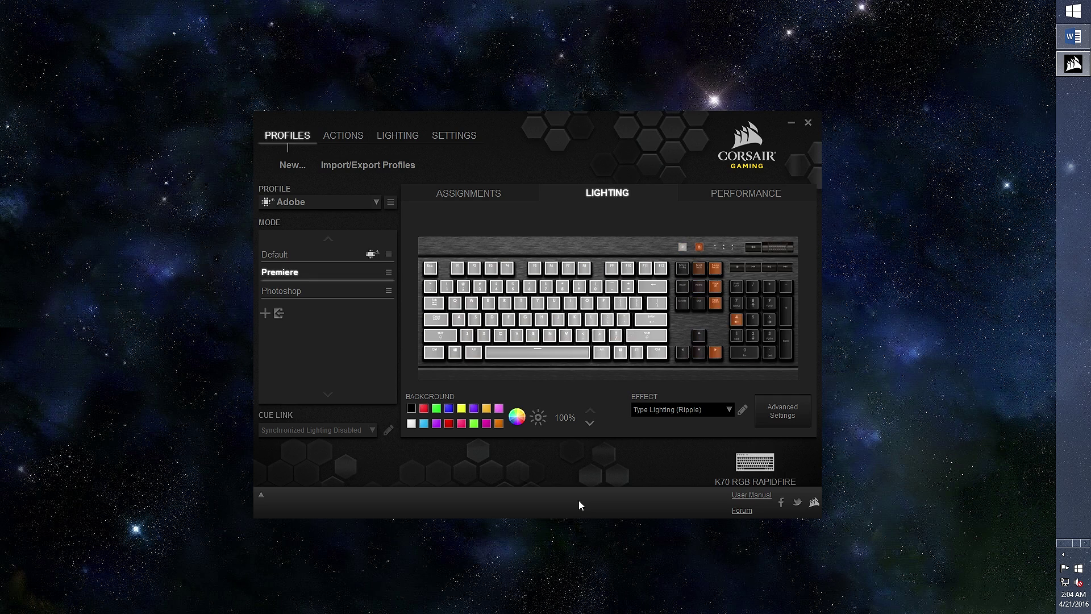
pyautogui.press(']')
pyautogui.press('j')
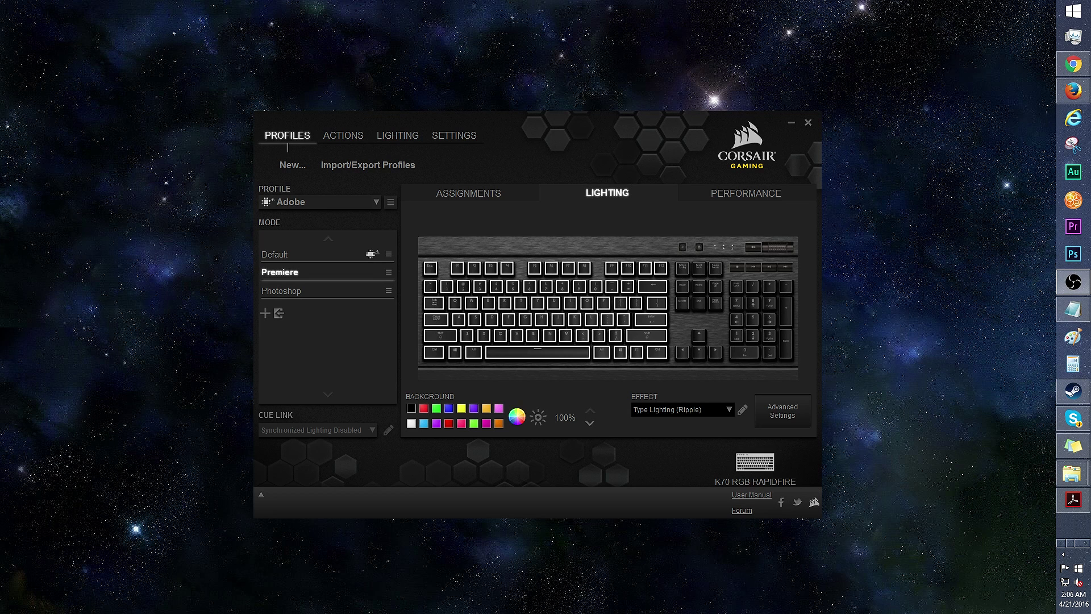
# Review the keyboard lock options for the Premiere mode and the device, program and support settings
pyautogui.click(776, 199)
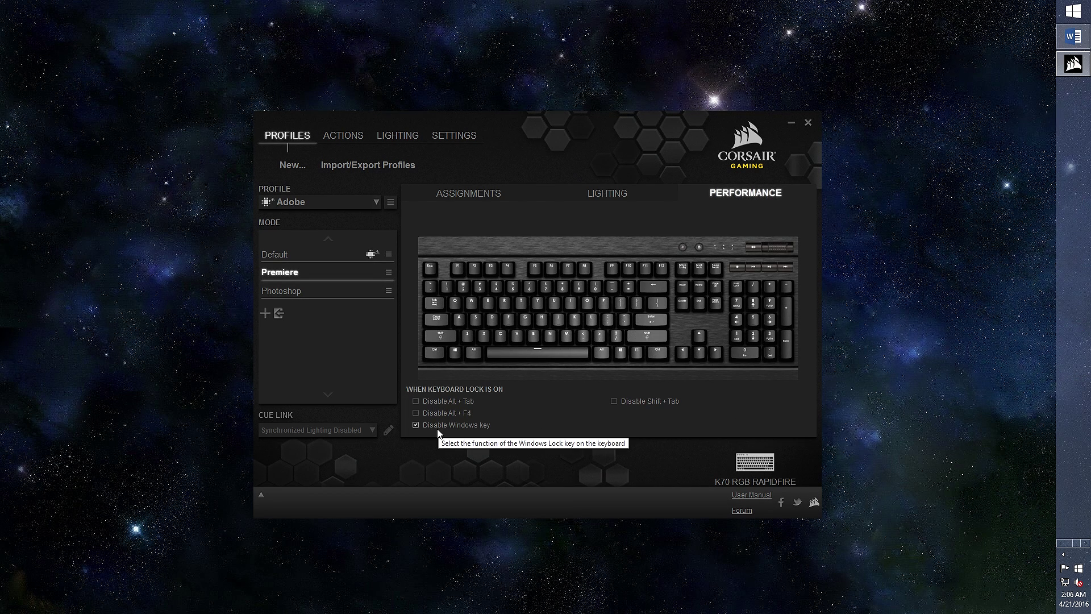
pyautogui.click(464, 139)
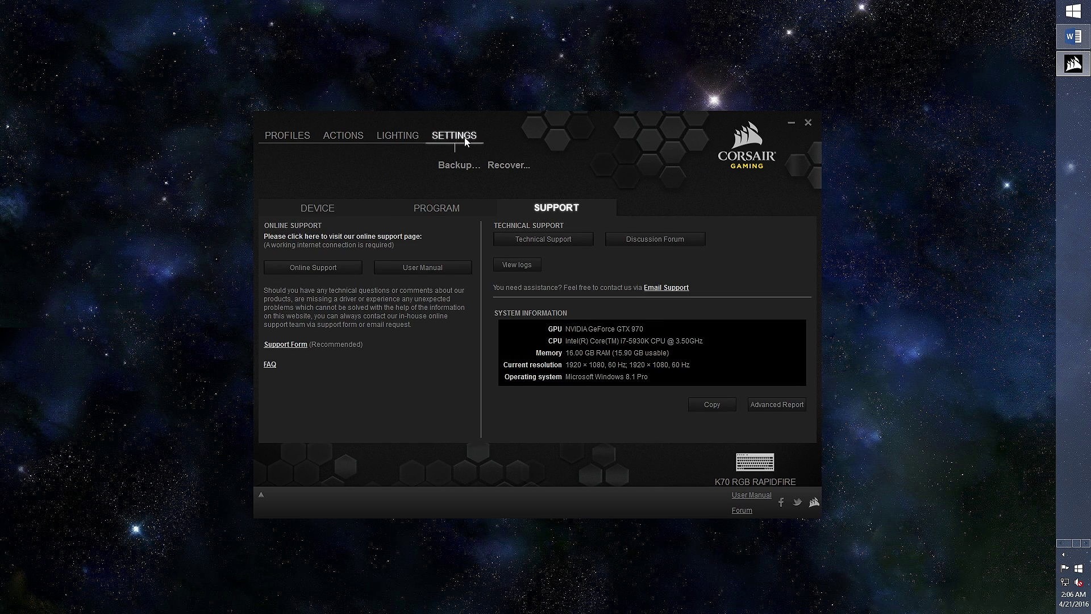
pyautogui.click(331, 215)
pyautogui.click(537, 258)
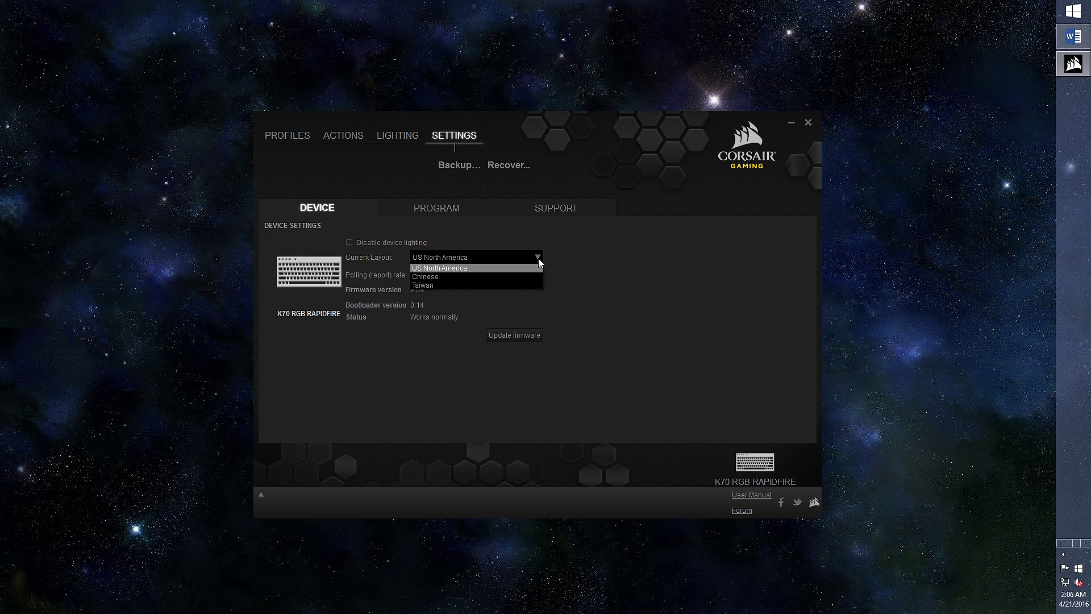
pyautogui.click(438, 208)
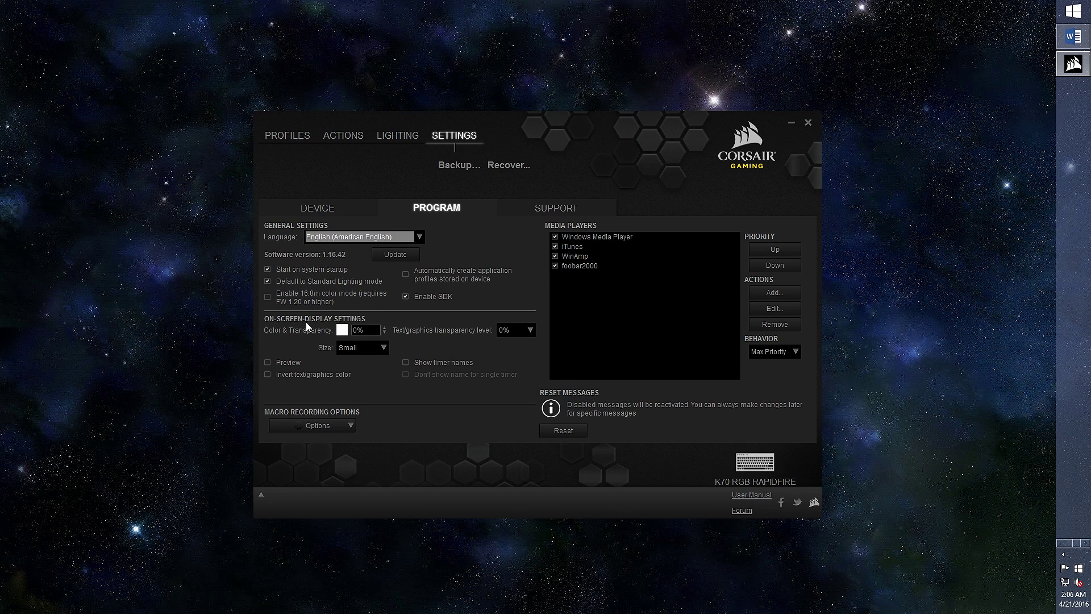
pyautogui.click(597, 212)
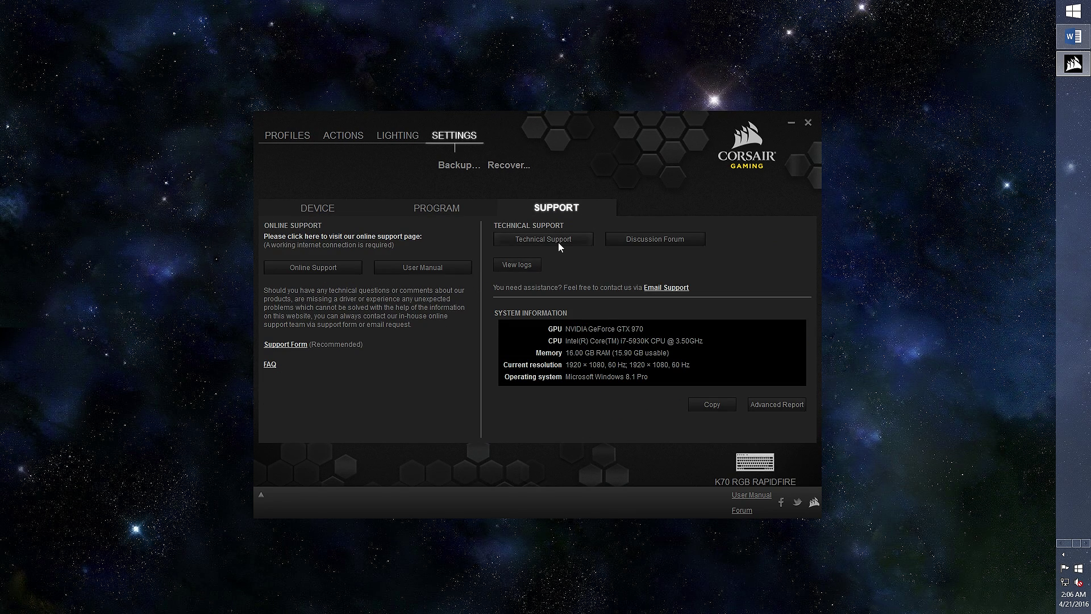